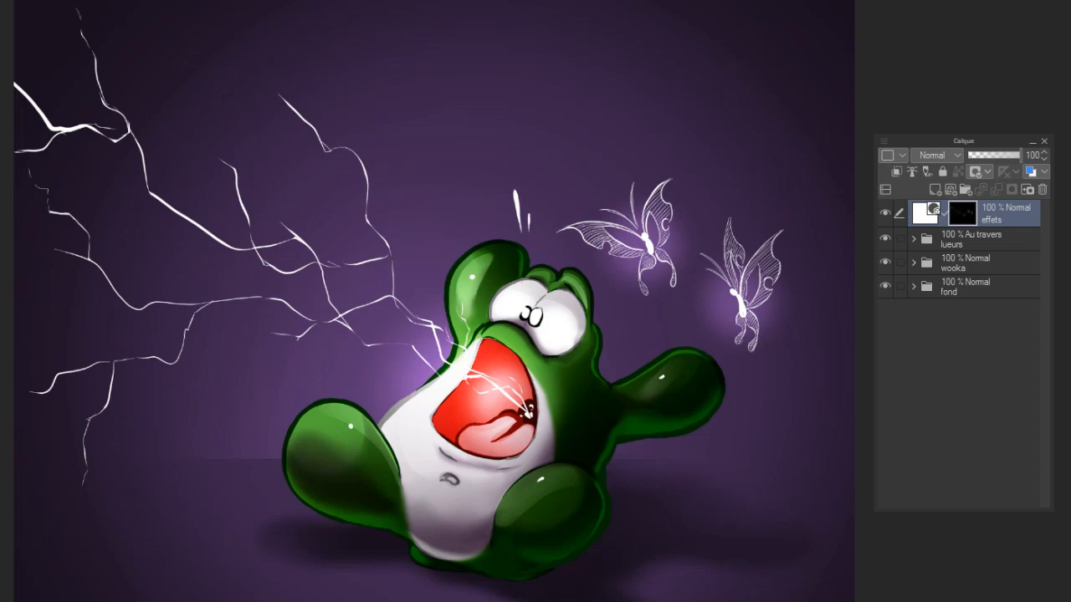
Toggle the fond, wooka and lueurs groups off and on to examine what each one contributes to the illustration
left_click(885, 284)
left_click(885, 285)
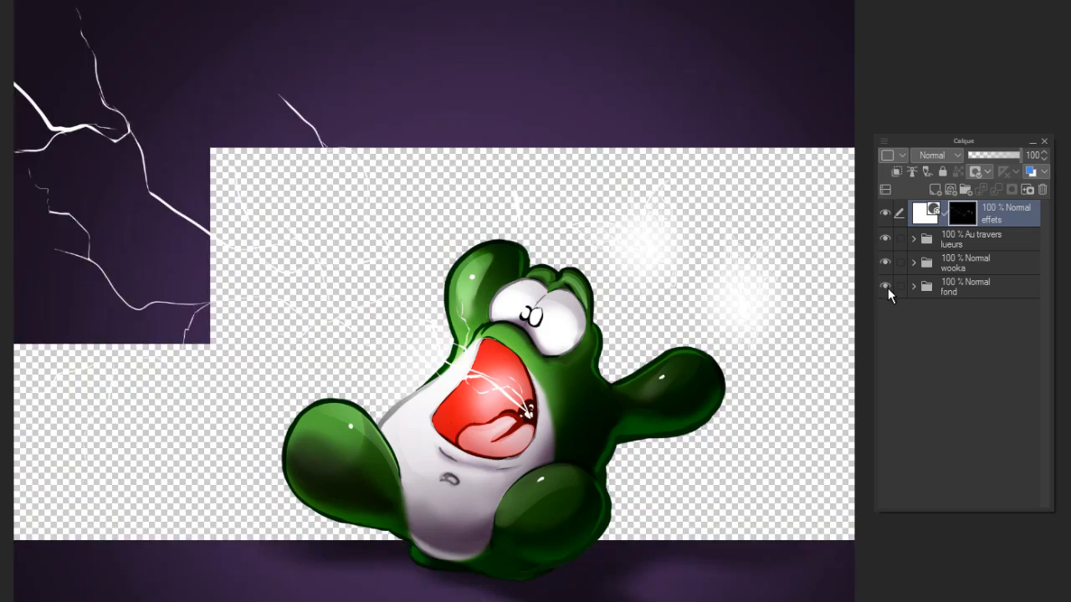
left_click(885, 262)
left_click(885, 262)
left_click(883, 236)
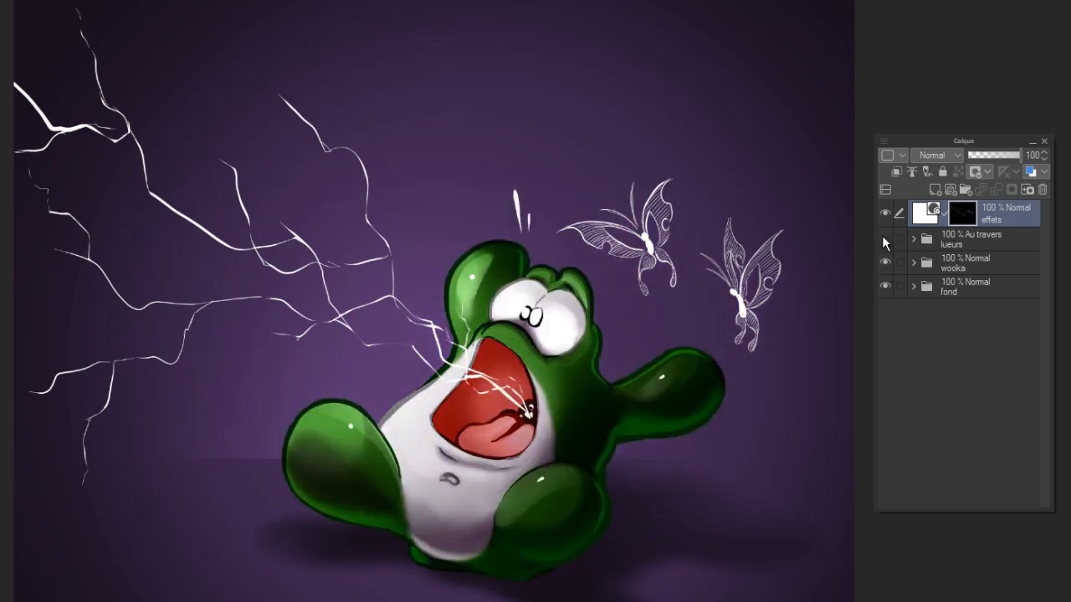
left_click(882, 237)
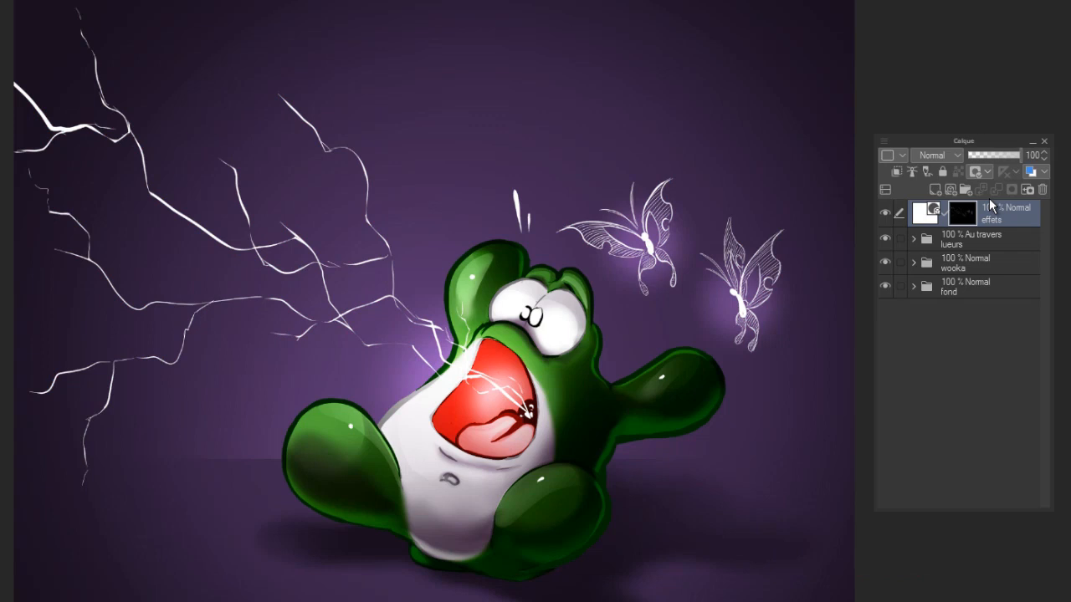
Duplicate the effets layer three times and set the fill of effets Copie to pure red (R 255, G 0, B 0)
left_click_drag(996, 212, 937, 190)
left_click(998, 219)
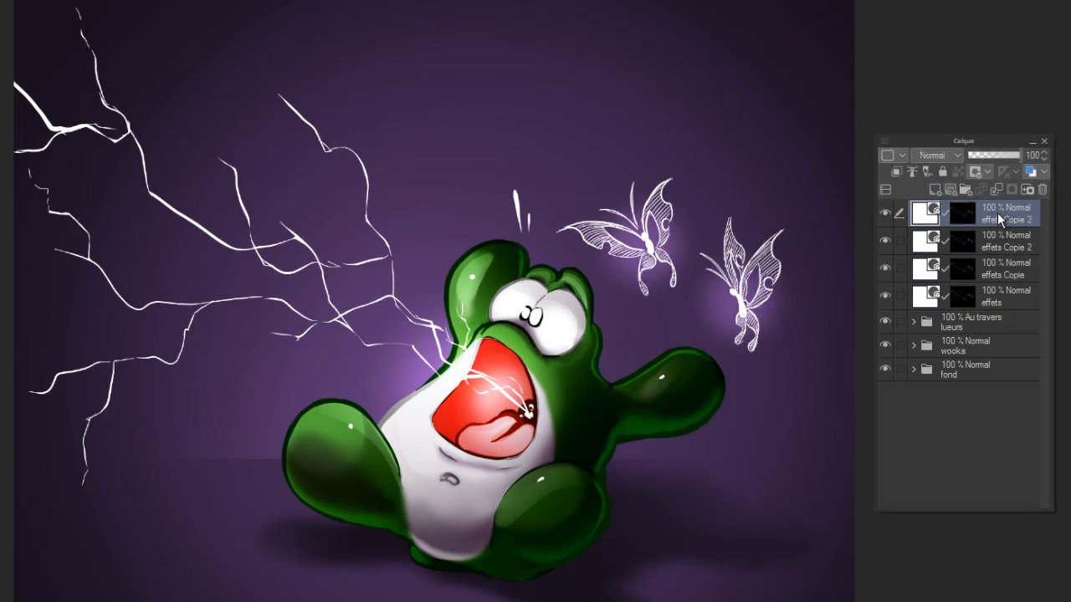
left_click(1006, 276)
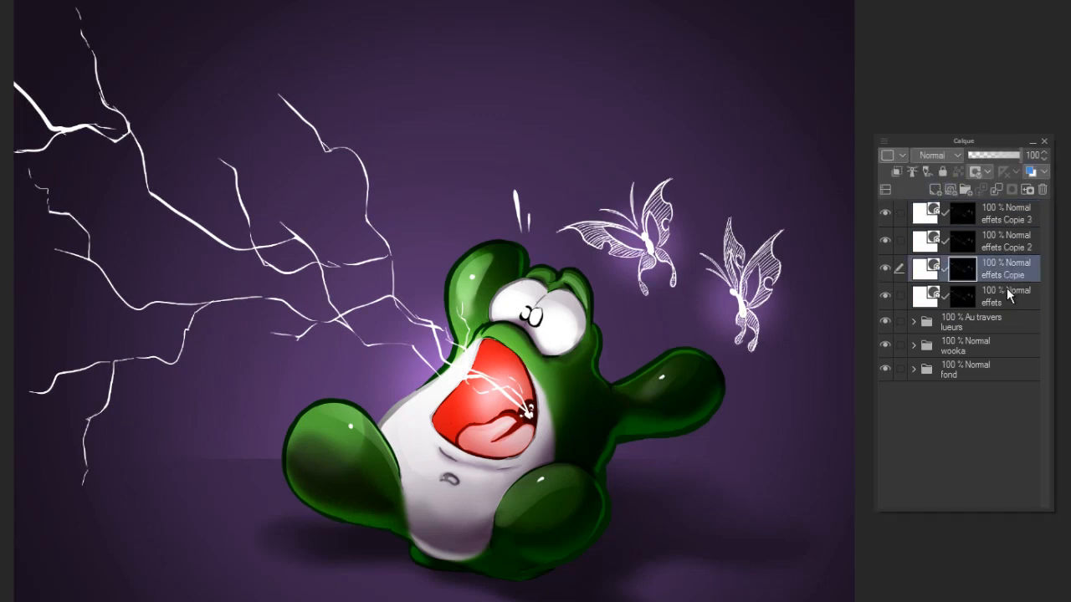
double_click(927, 269)
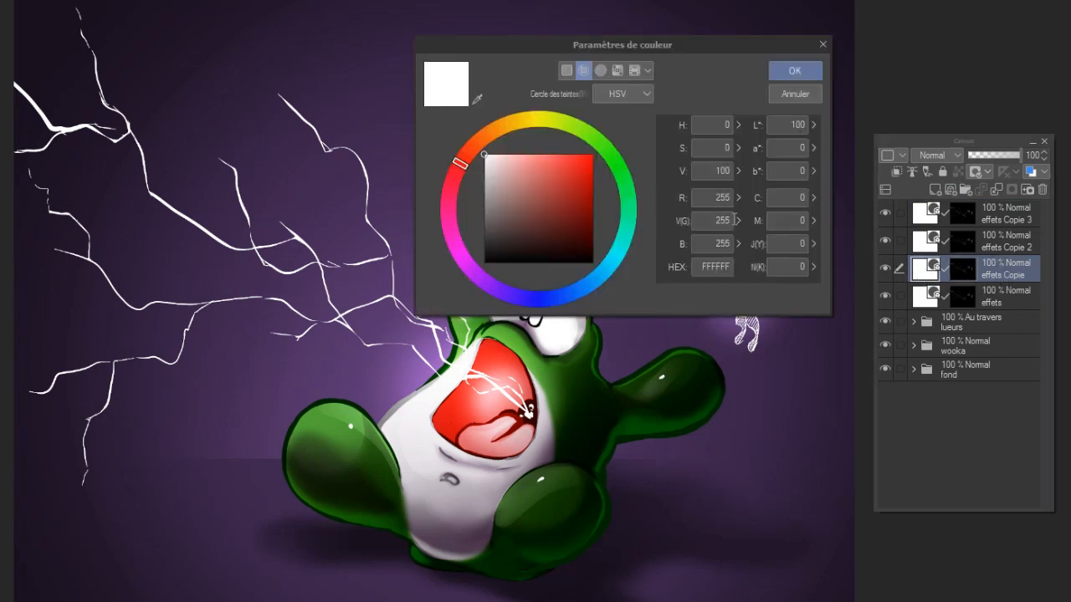
double_click(713, 221)
type("0")
key("Tab")
type("0")
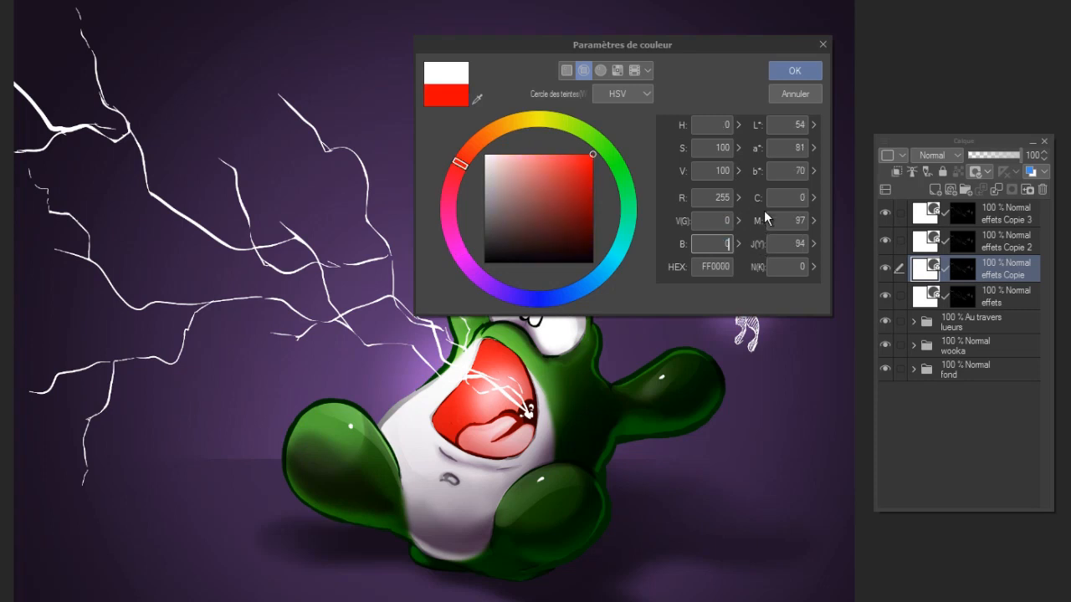
left_click(794, 70)
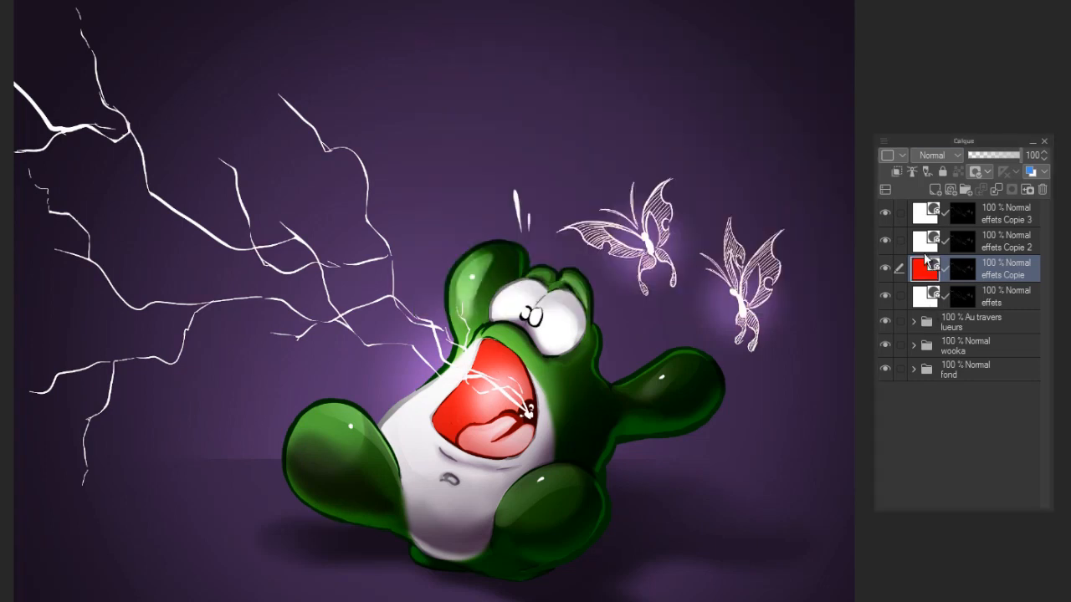
Set the fill colour of effets Copie 2 to pure green (R 0, G 255, B 0)
left_click(922, 248)
double_click(922, 247)
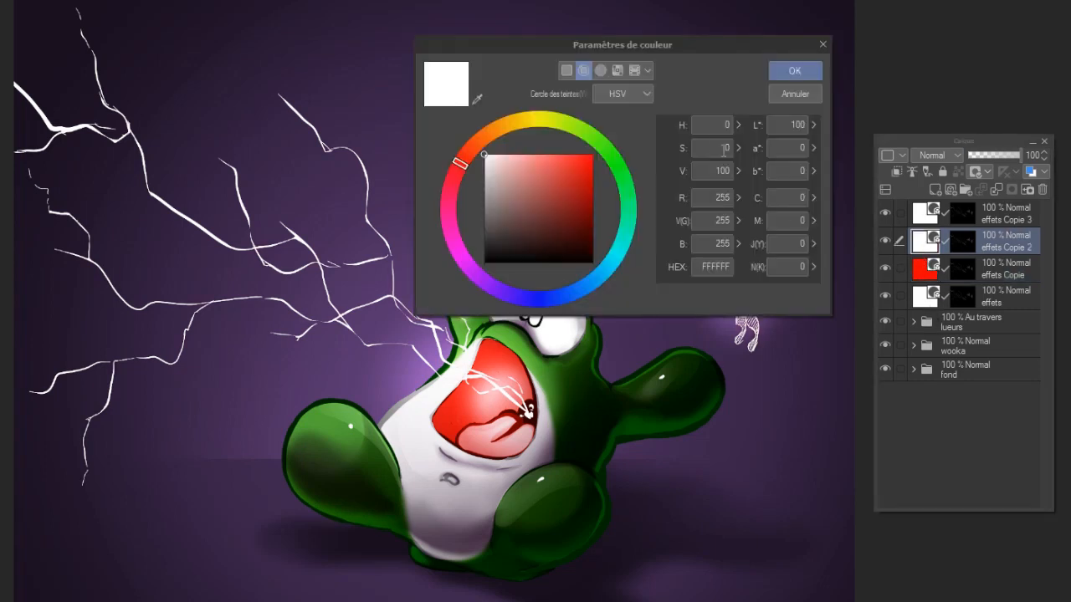
double_click(720, 199)
type("0")
double_click(730, 243)
type("0")
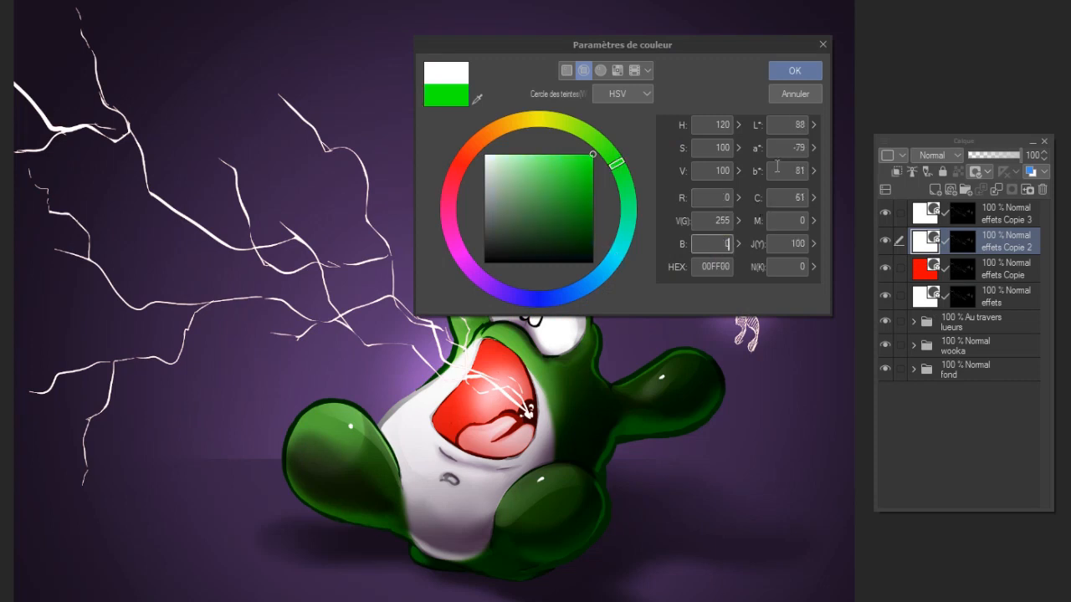
left_click(795, 70)
Set the fill colour of effets Copie 3 to pure blue (R 0, G 0, B 255)
double_click(924, 214)
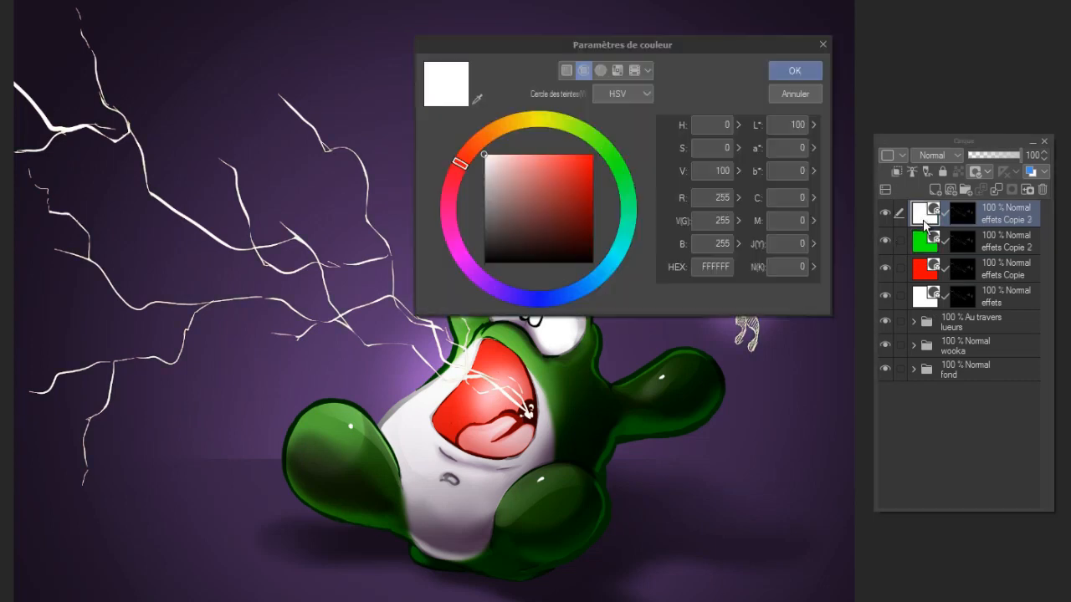
double_click(714, 221)
type("0")
double_click(721, 197)
type("0")
left_click(794, 71)
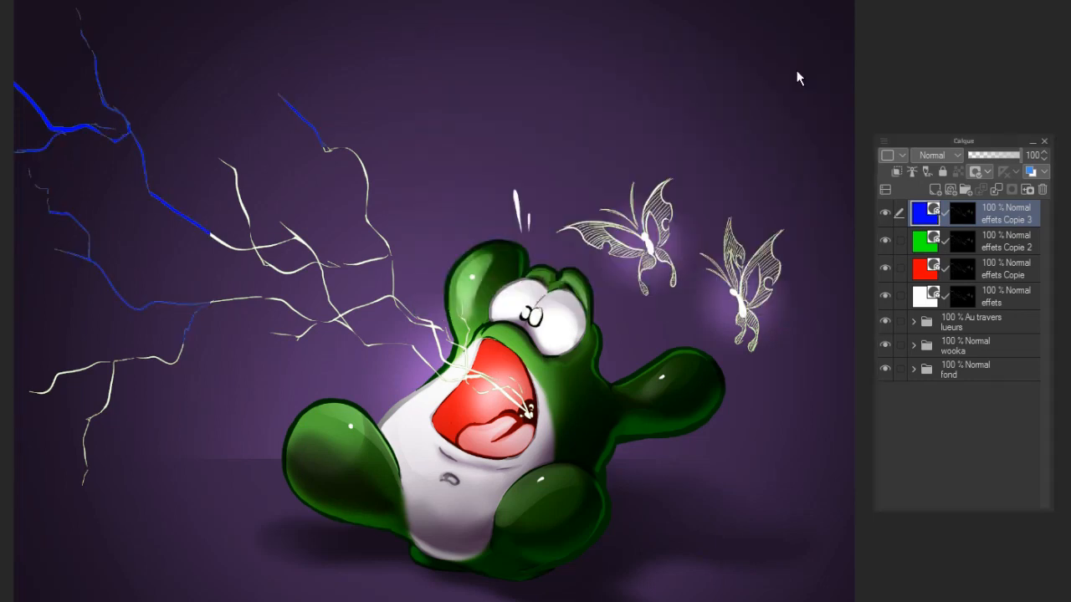
Set the blending mode of the red, green and blue copies to Ajouter (éclat) and hide the original effets layer
left_click(1001, 274, "shift")
left_click(937, 157)
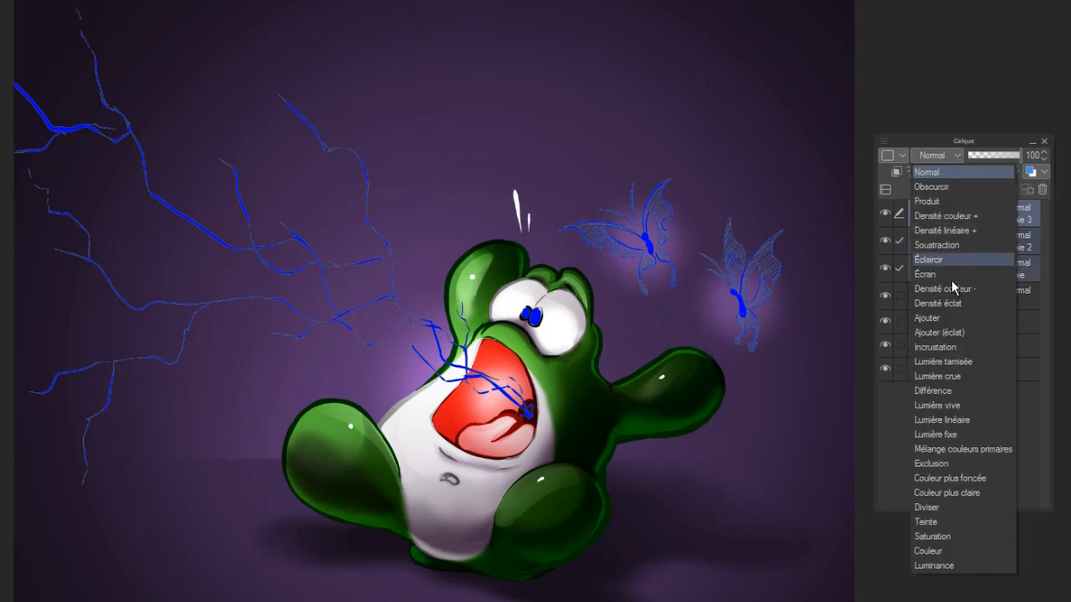
left_click(964, 332)
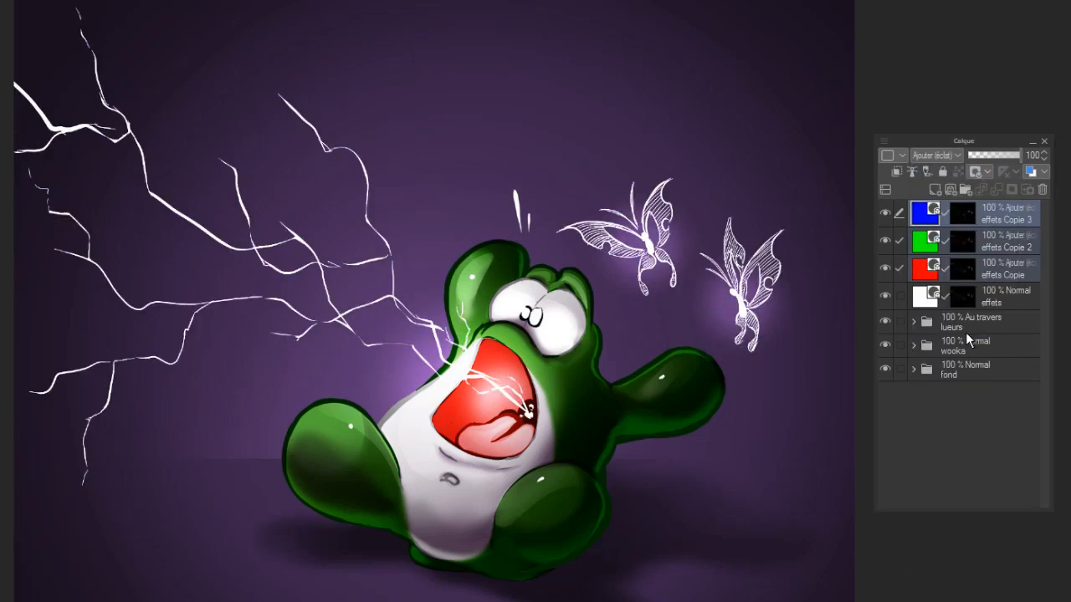
left_click(885, 298)
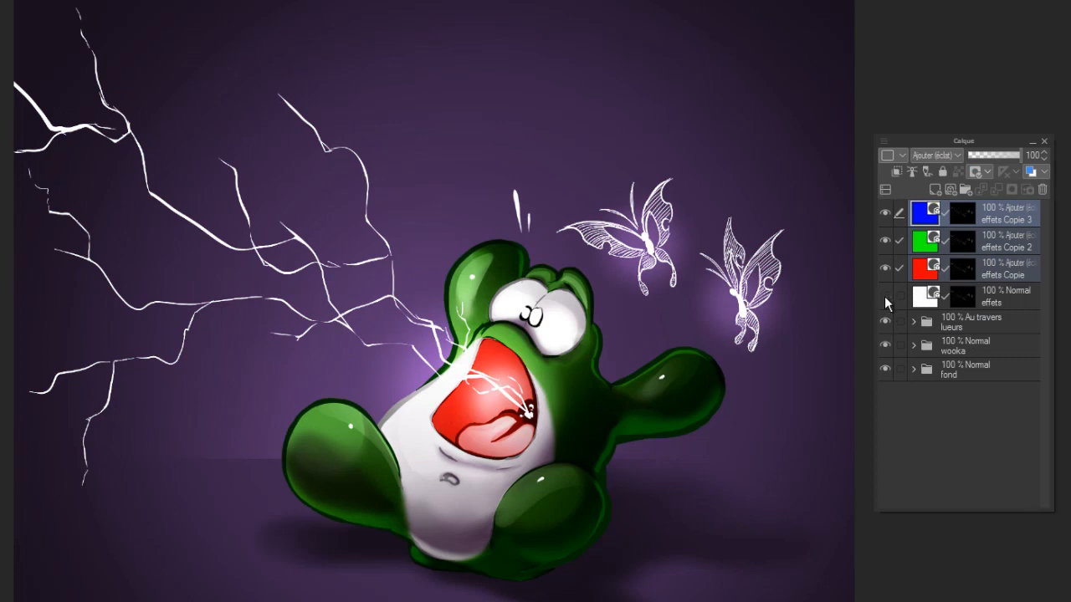
Offset the blue, green and red copies slightly from one another to create coloured fringes around the lightning and butterflies
left_click(1007, 292)
left_click(998, 213)
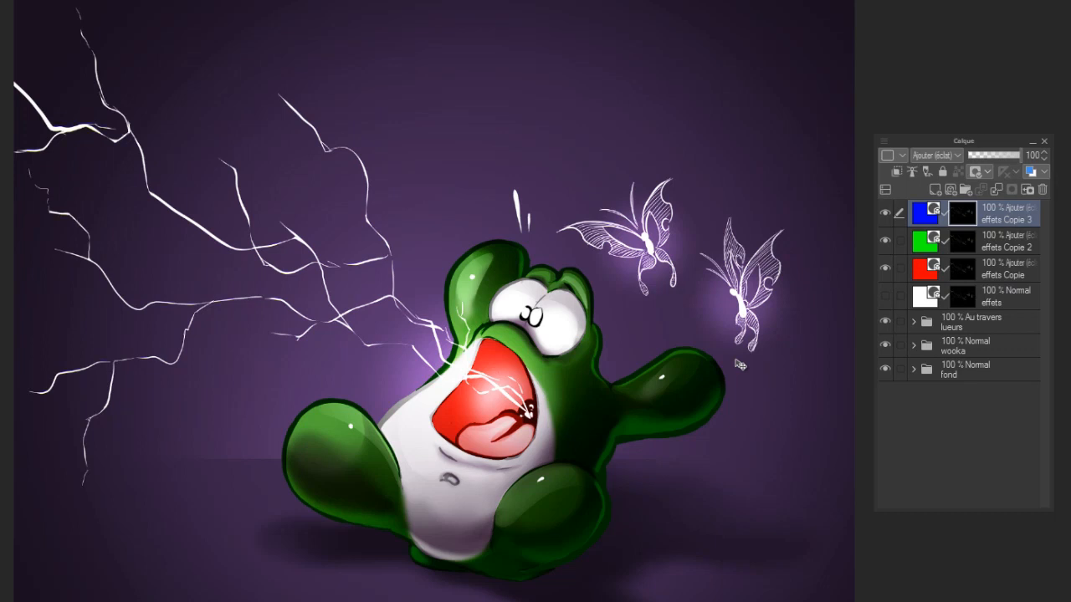
left_click(968, 248)
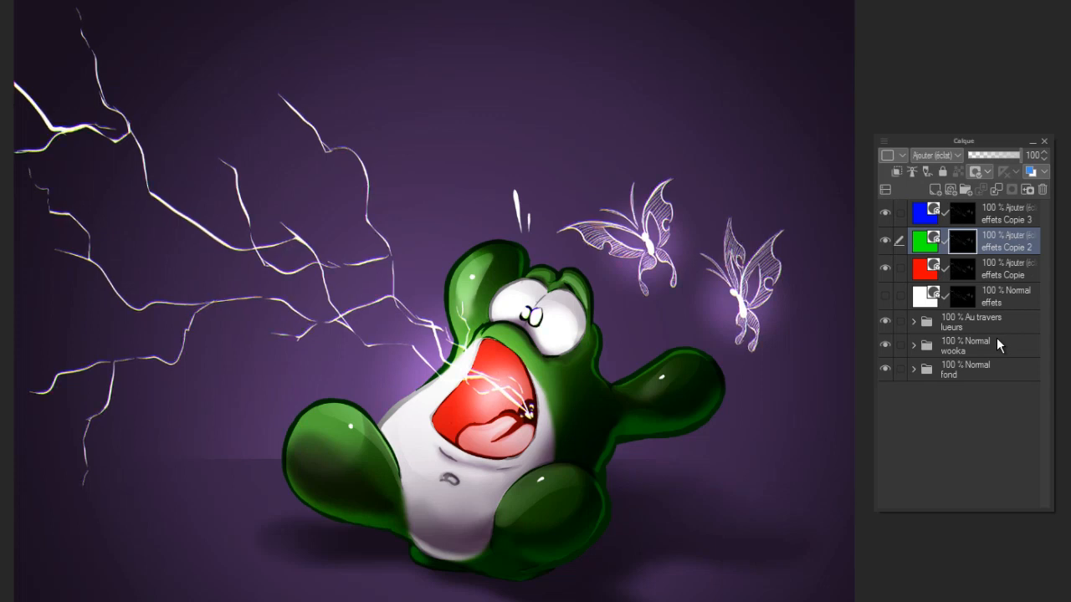
left_click(967, 262)
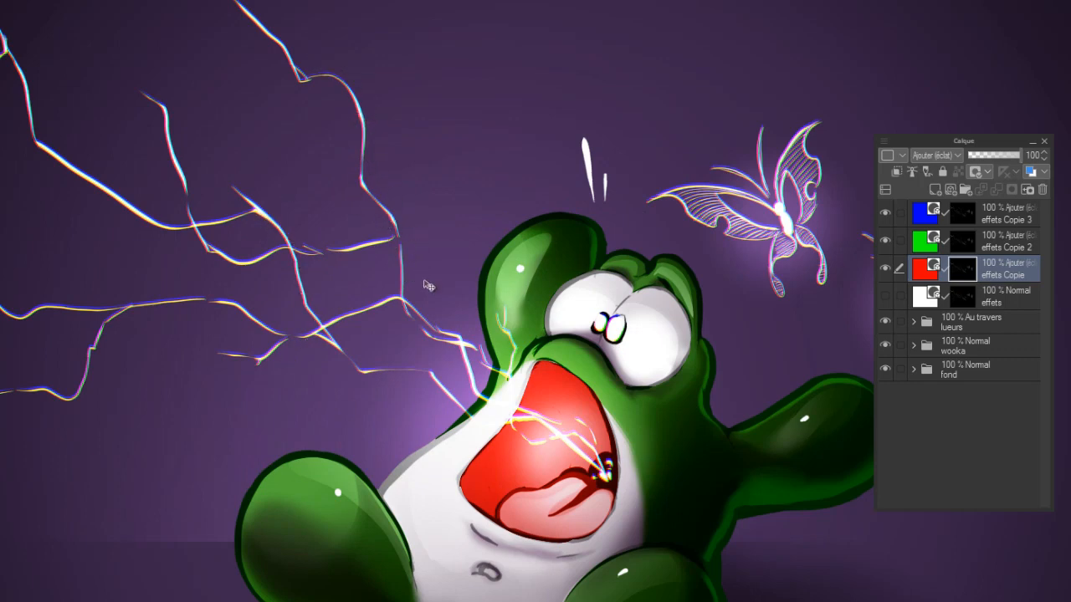
Try the fish-eye filter on the green copy's mask, applied to the whole, with distortion 7.17, radius 0.00 and flattening -0.90
left_click(970, 249)
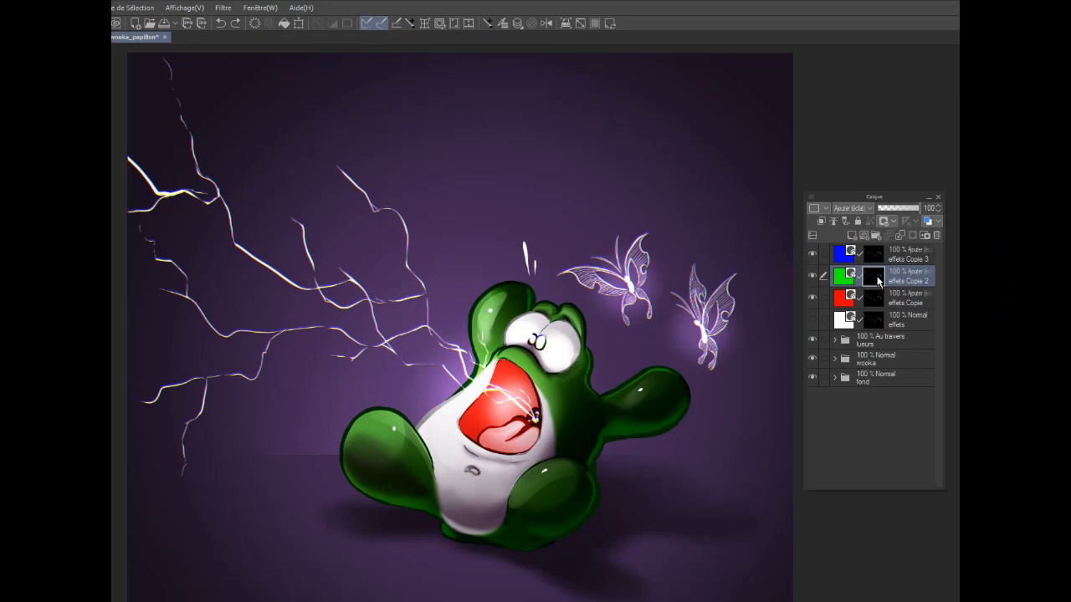
left_click(223, 8)
mouse_move(276, 35)
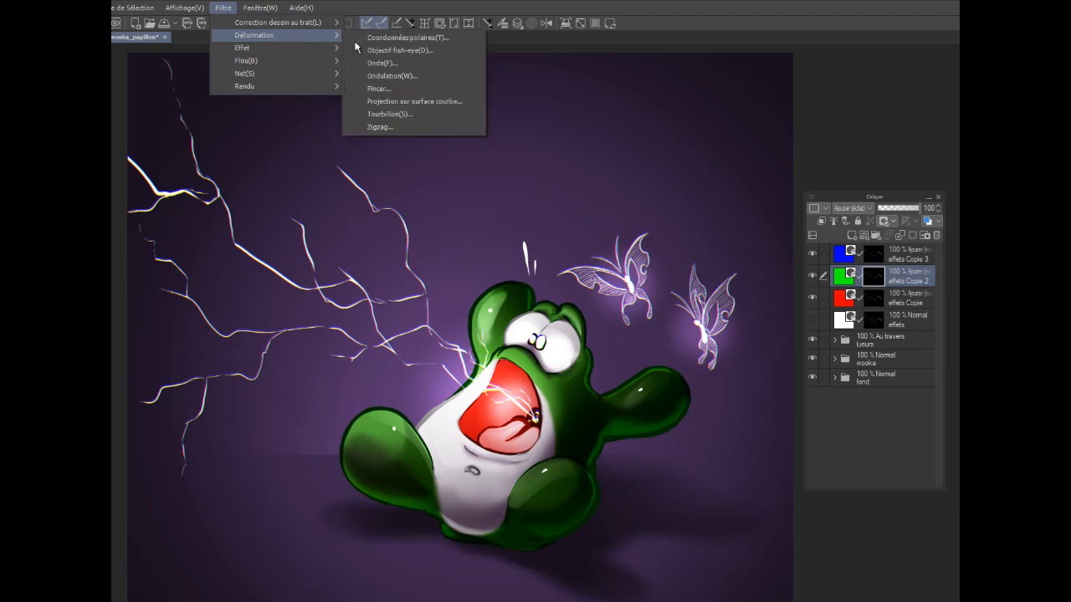
left_click(435, 49)
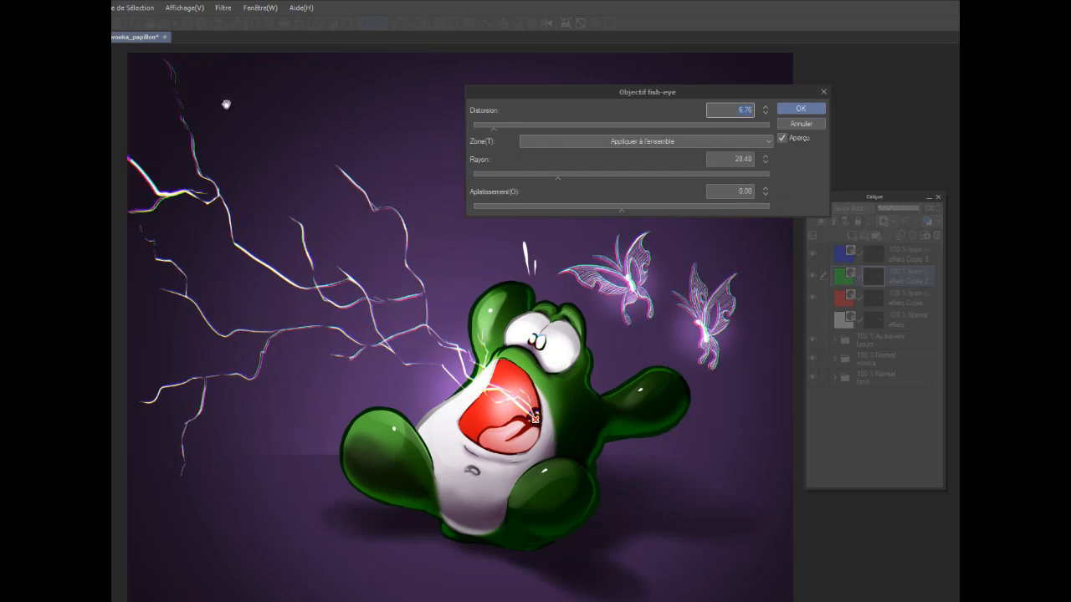
left_click(552, 142)
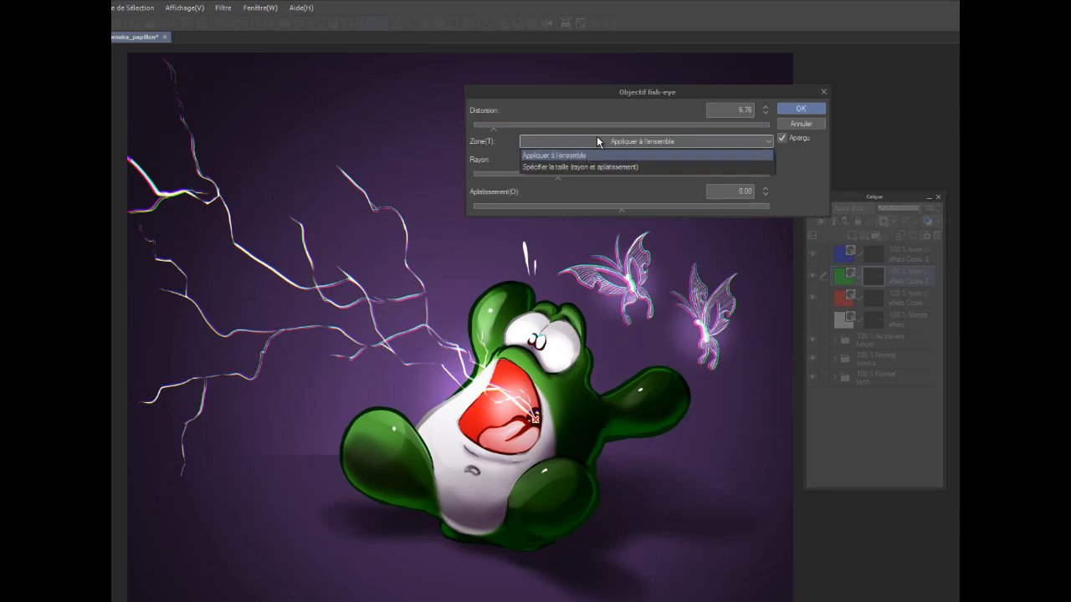
left_click(587, 155)
left_click_drag(558, 177, 470, 179)
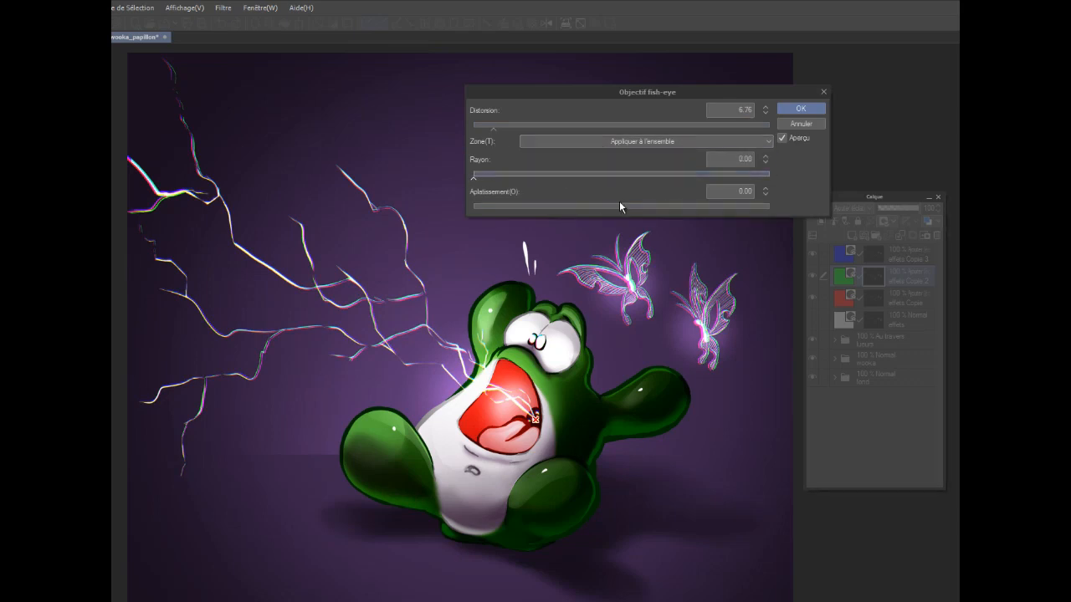
left_click_drag(618, 207, 474, 207)
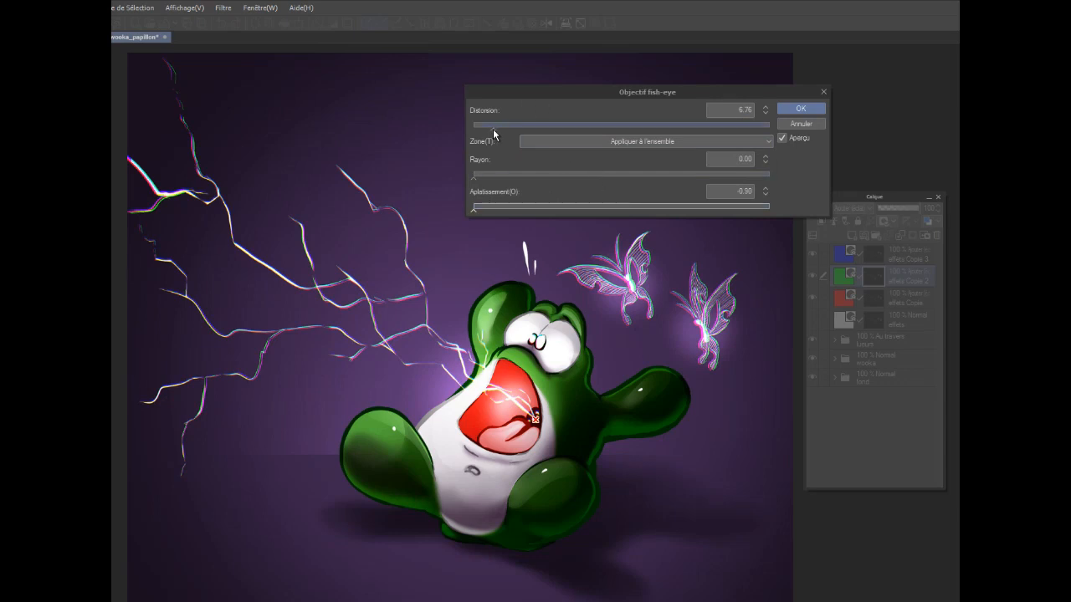
left_click_drag(494, 132, 502, 132)
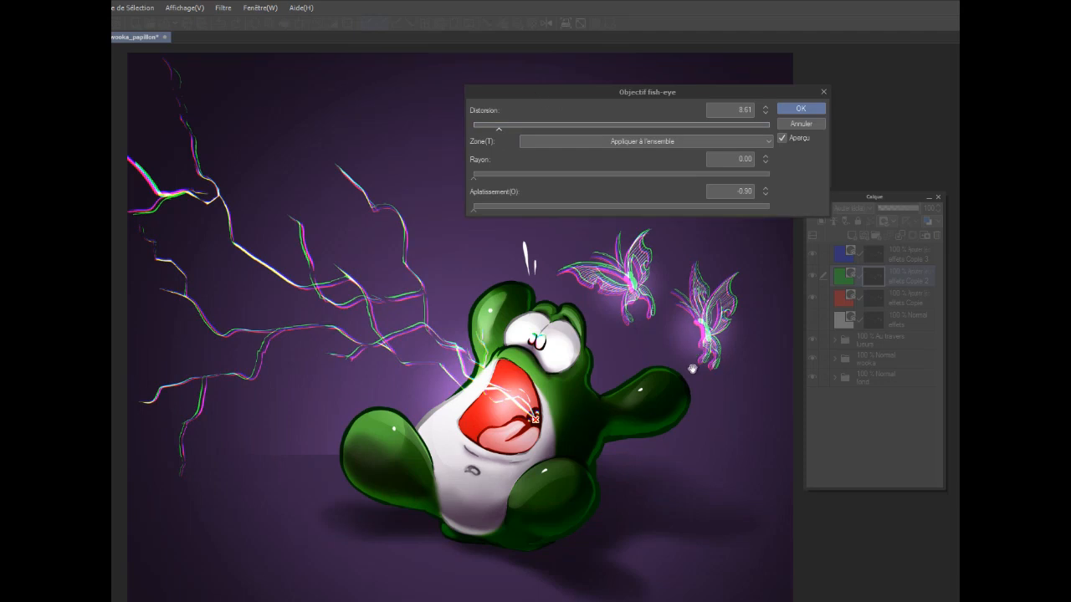
left_click_drag(500, 130, 494, 129)
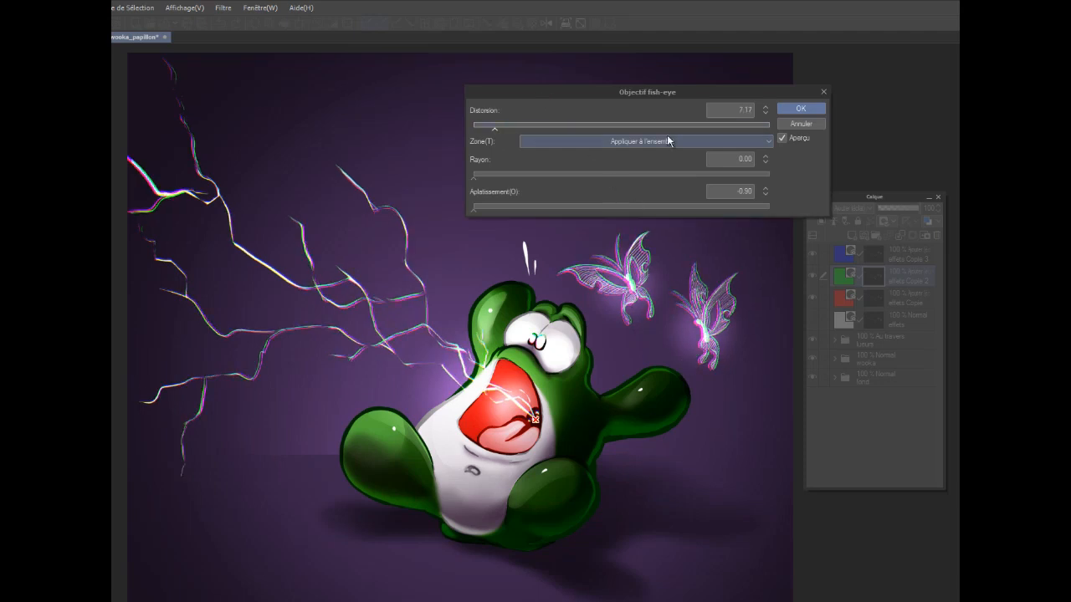
left_click(801, 109)
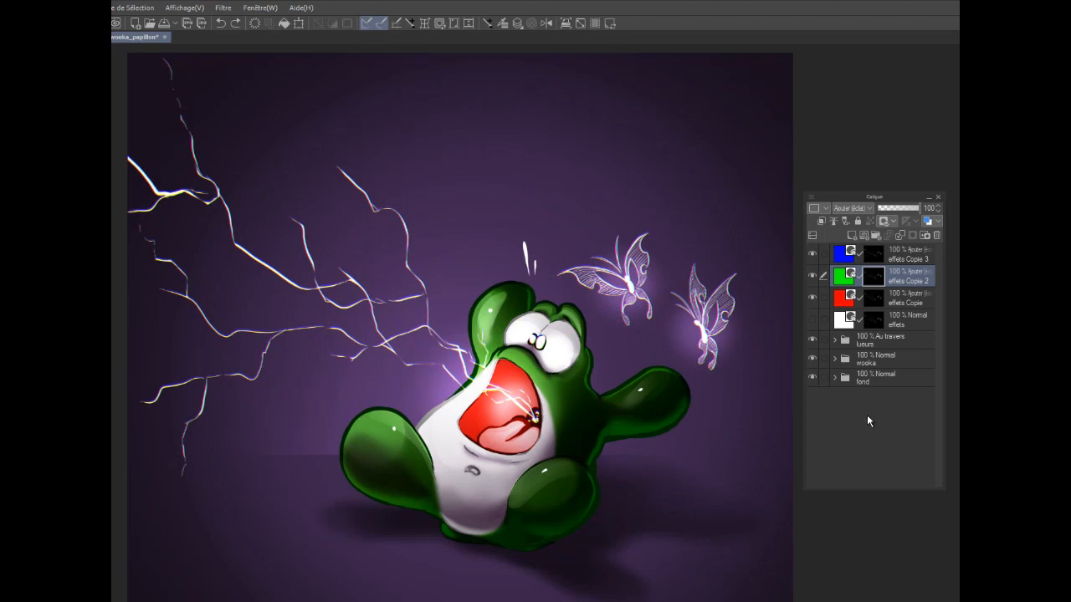
Try warping the green copy's mask with a mesh transformation of 3 columns by 7 rows, pulling grid points slightly outward
left_click(424, 24)
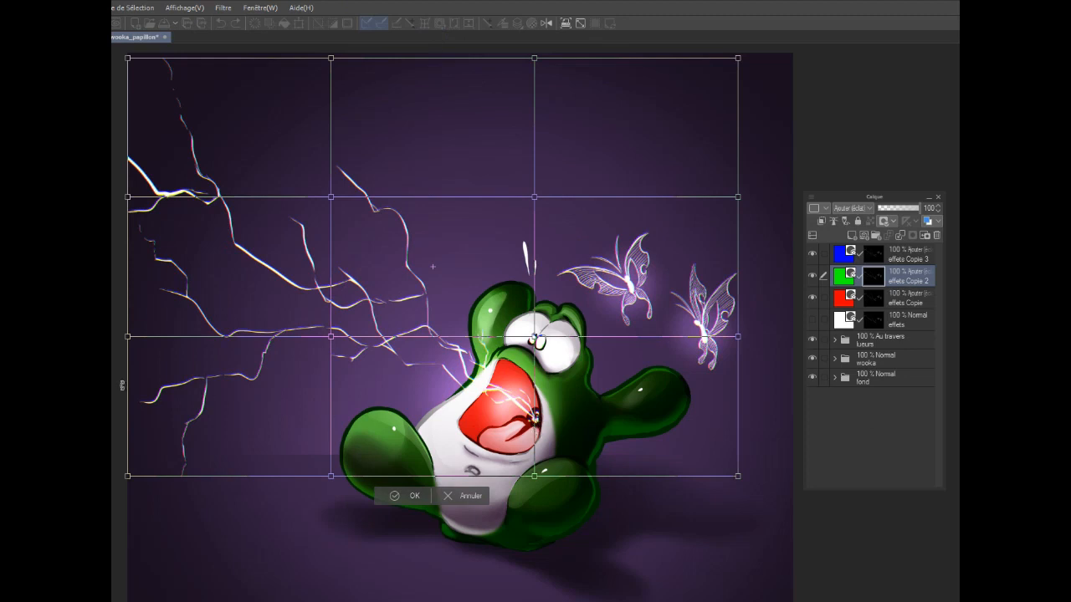
left_click(105, 373)
left_click(106, 373)
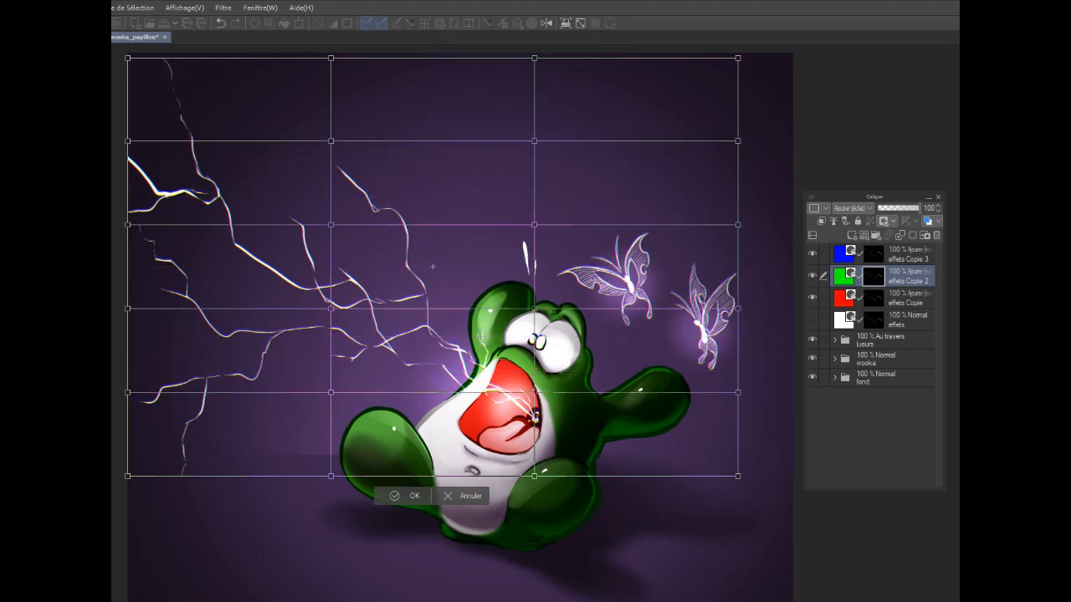
left_click(105, 373)
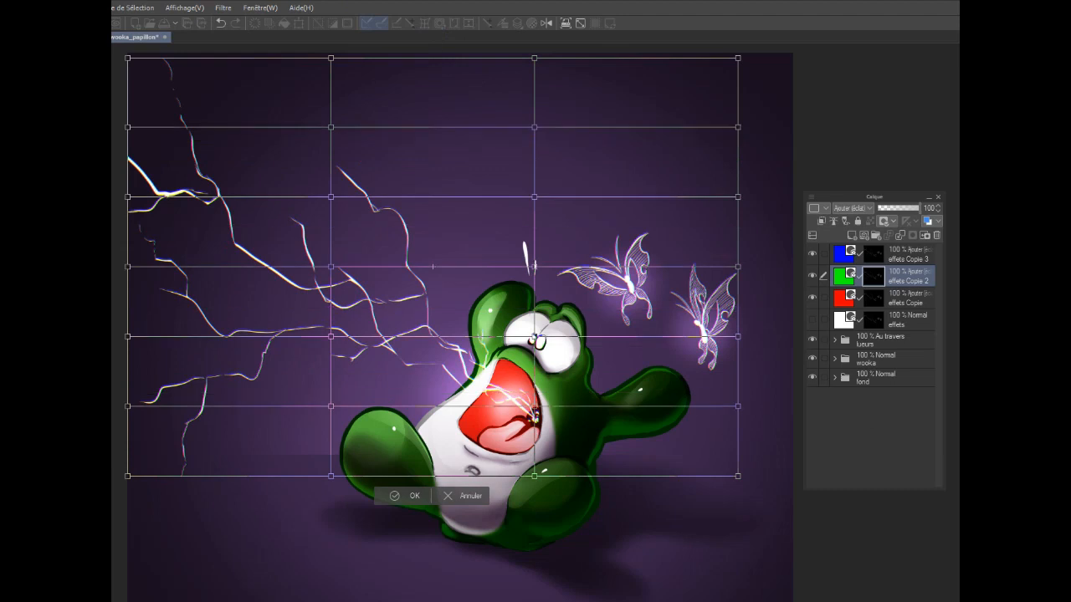
left_click(106, 373)
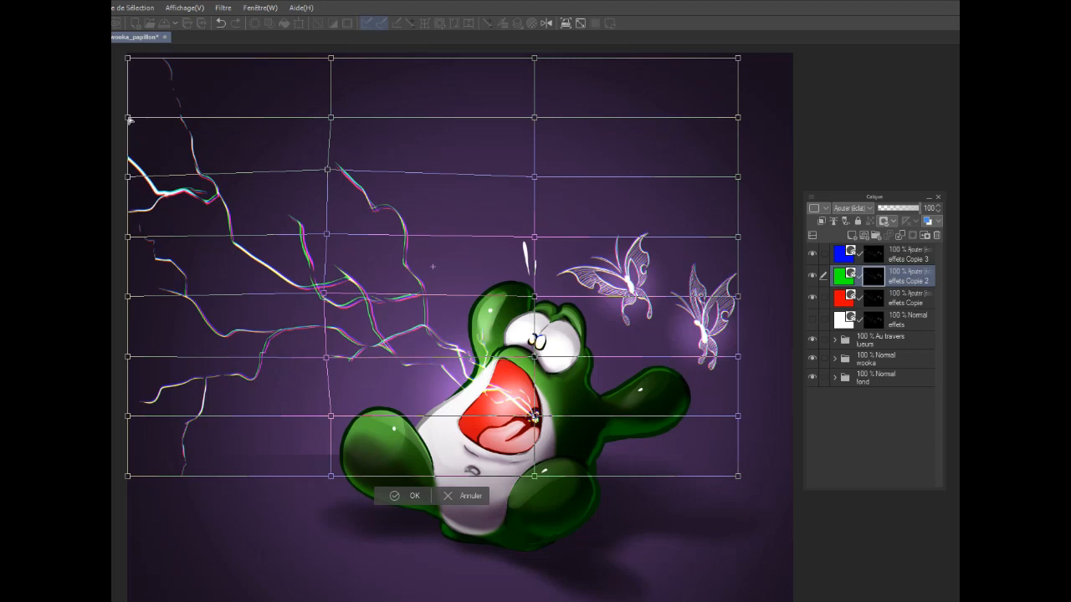
left_click_drag(127, 118, 123, 108)
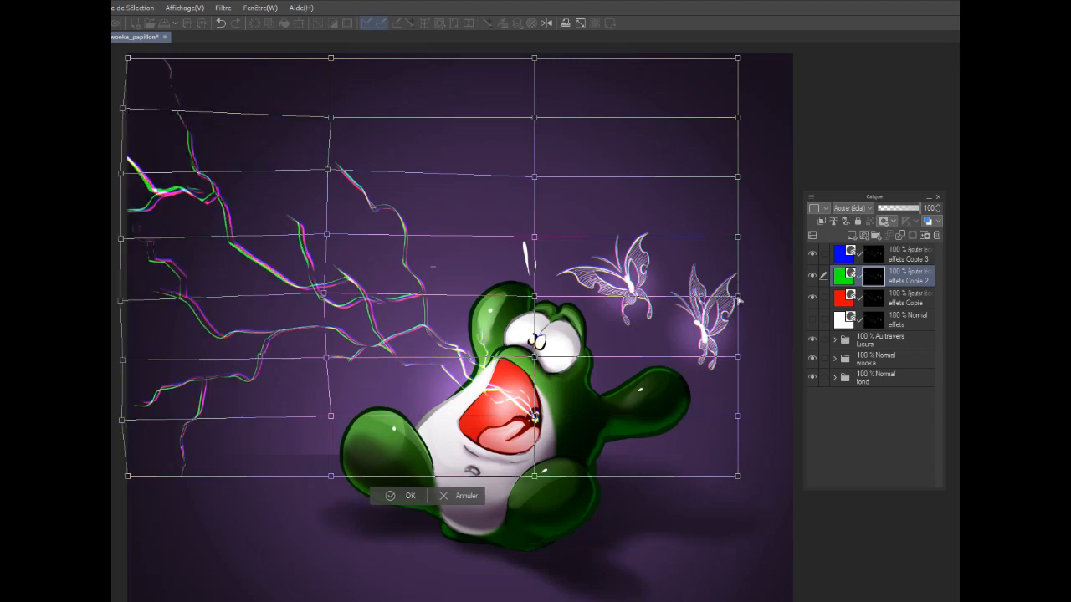
left_click_drag(738, 300, 741, 297)
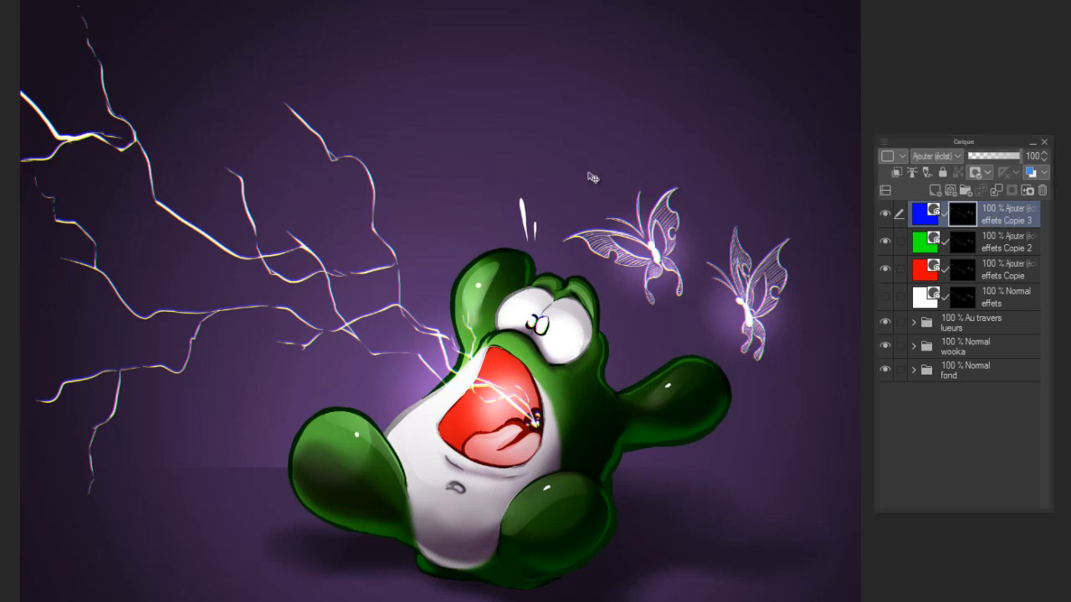
Nudge the red copy's mask slightly to the left to widen the colour fringes
left_click(973, 274)
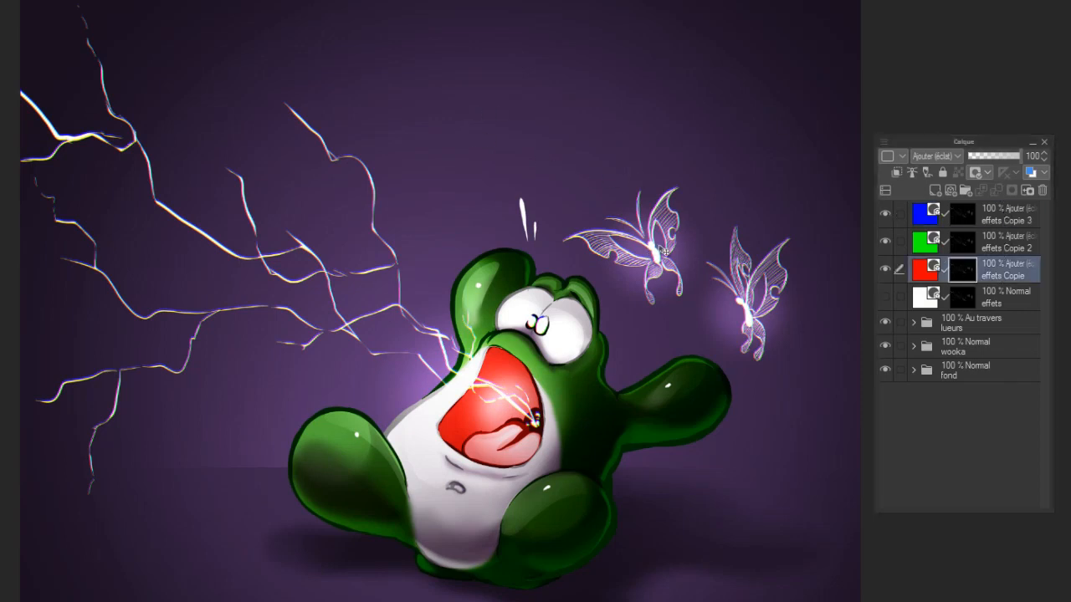
key("Left")
key("Left")
key("Left")
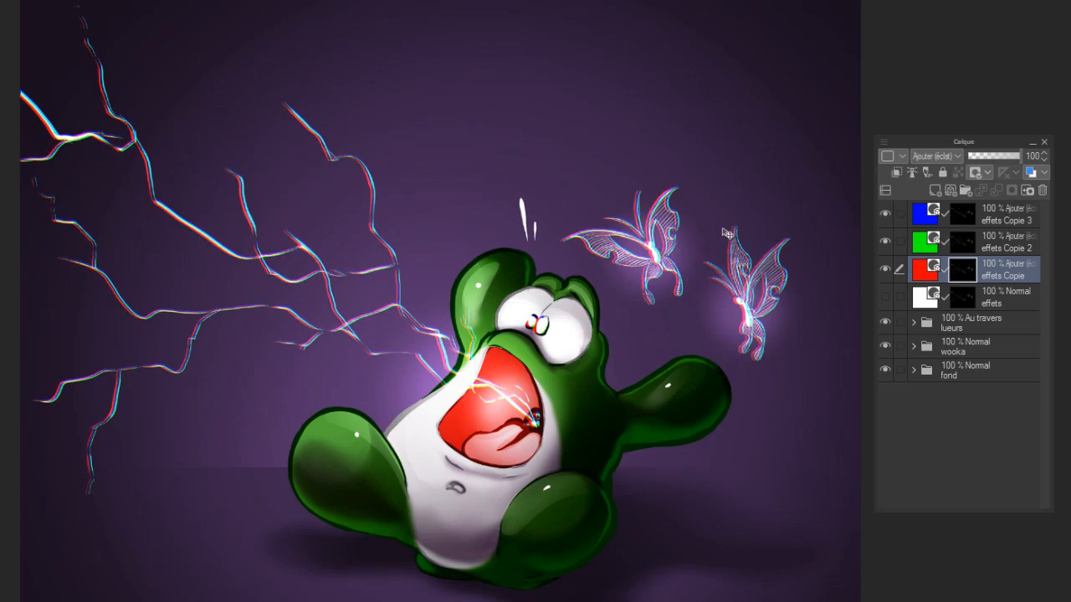
Nudge the green copy's mask slightly up and the blue copy's mask slightly to the right to strengthen the colour fringes
left_click(998, 246)
key("Up")
key("Up")
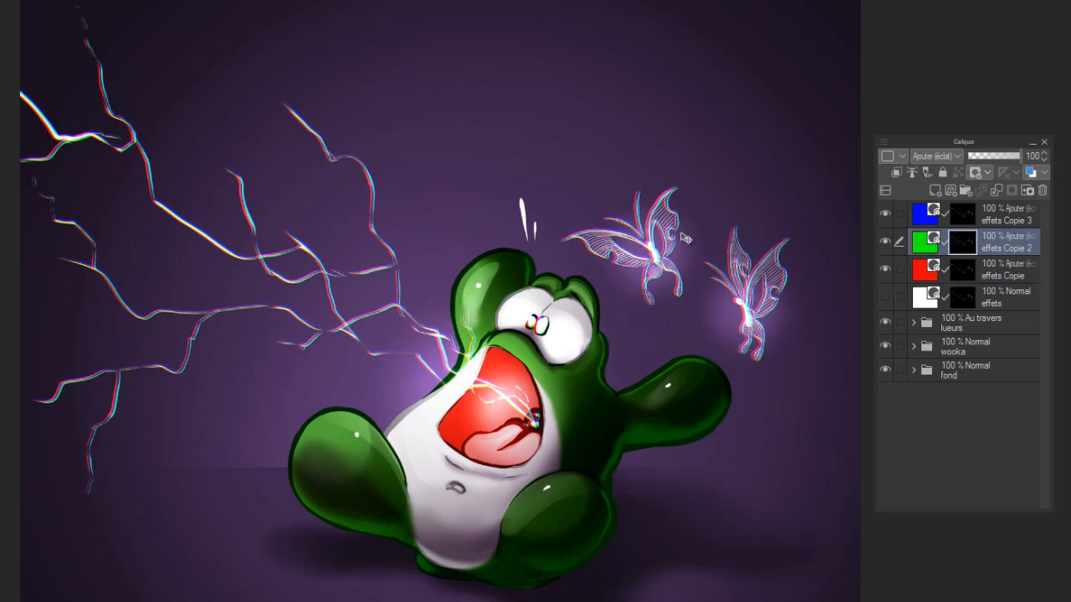
left_click(992, 219)
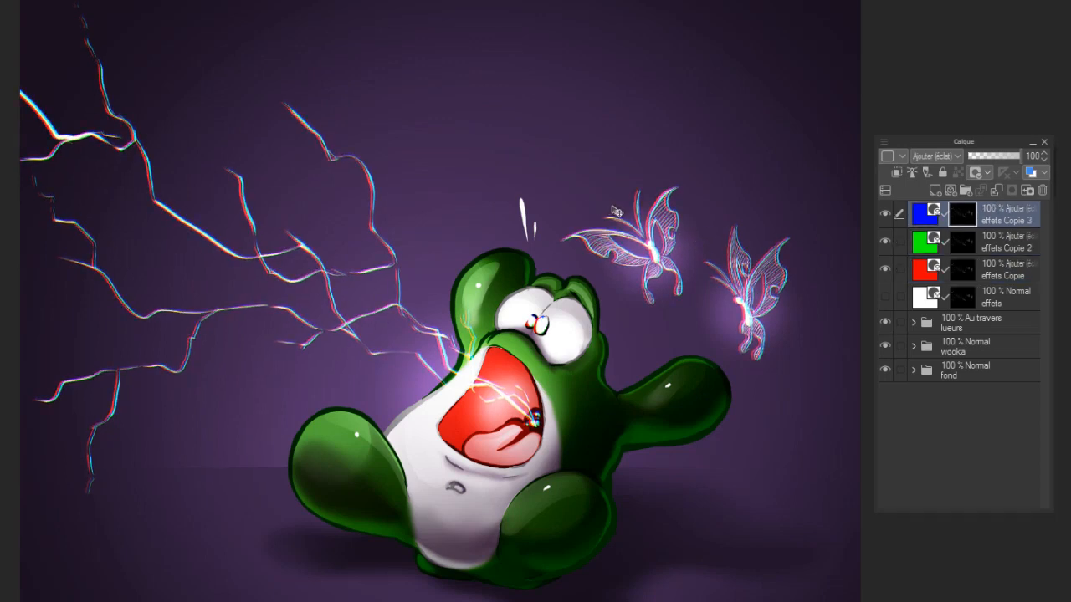
key("Right")
key("Right")
key("Right")
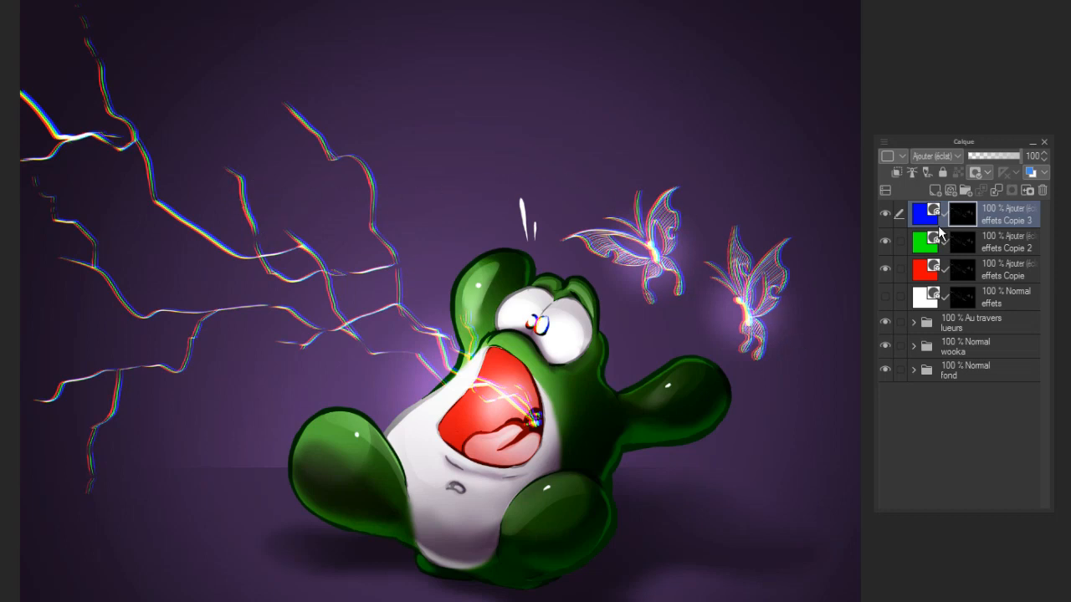
Add a new layer and spray fine coloured particles below both butterflies and across the creature's belly and feet
left_click(935, 190)
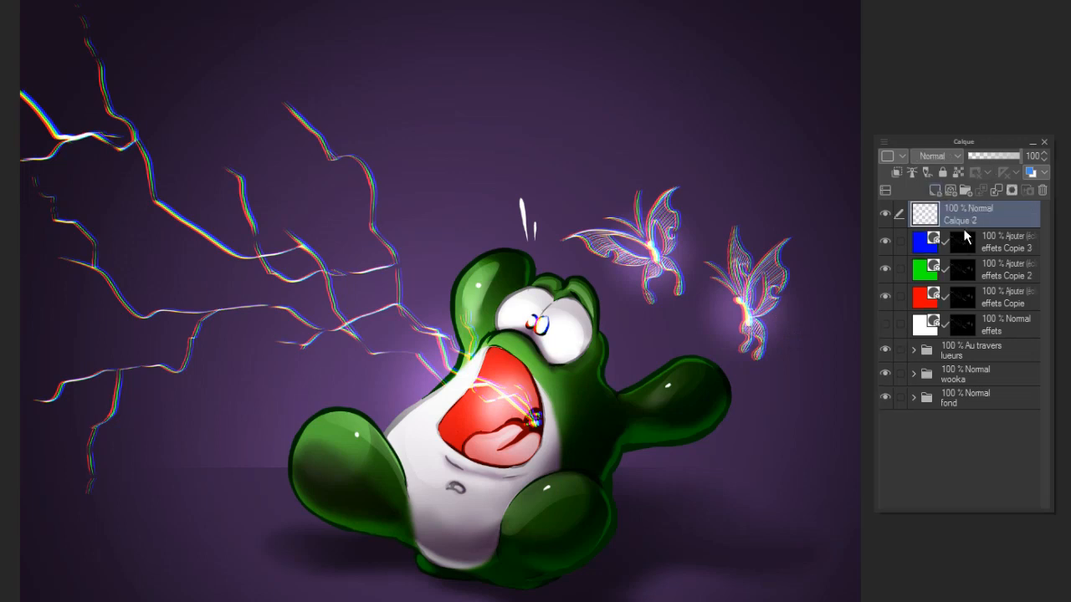
mouse_move(617, 280)
left_mouse_down()
mouse_move(653, 289)
mouse_move(654, 390)
left_mouse_up()
left_click_drag(747, 327, 749, 459)
left_click_drag(564, 498, 525, 517)
mouse_move(386, 448)
left_mouse_down()
mouse_move(439, 540)
mouse_move(565, 437)
mouse_move(609, 420)
left_mouse_up()
Set the particle layer to Ajouter (éclat) at 55 % opacity and spray more particles along the ground
left_click(956, 157)
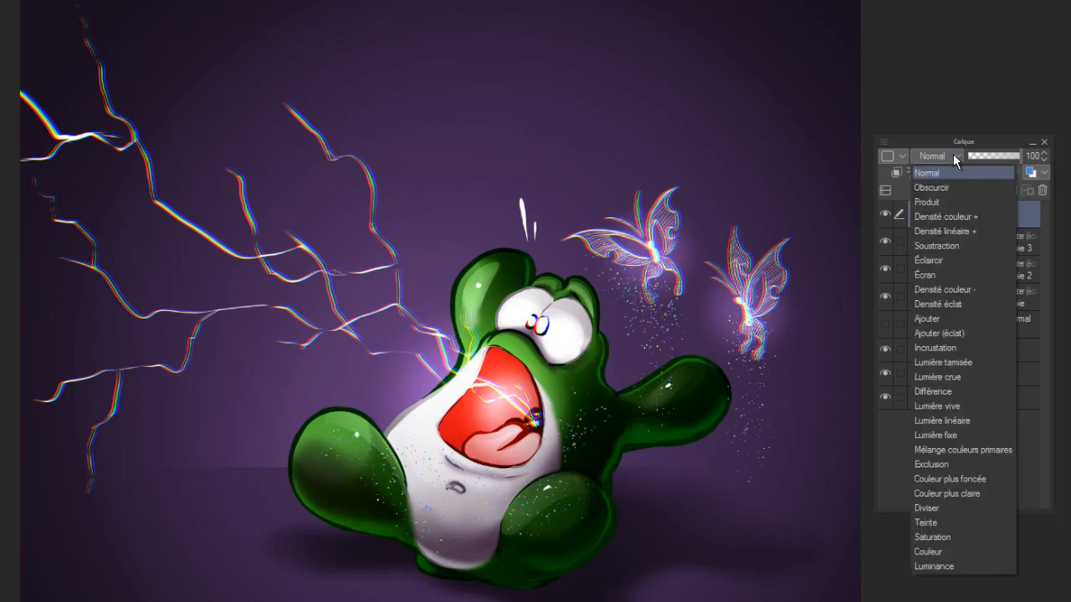
left_click(962, 333)
left_click(996, 158)
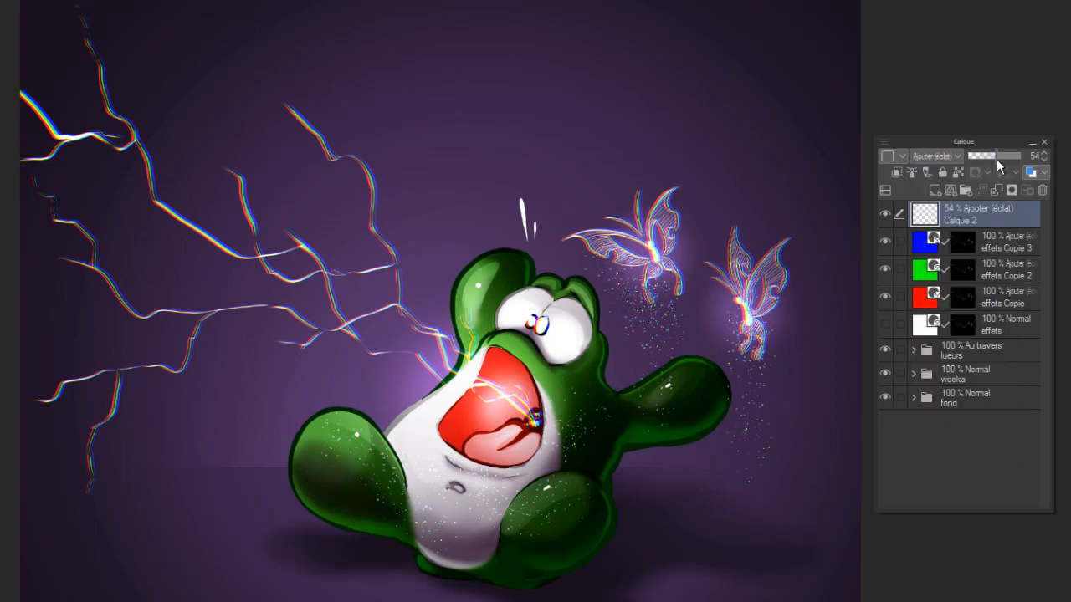
left_click(997, 159)
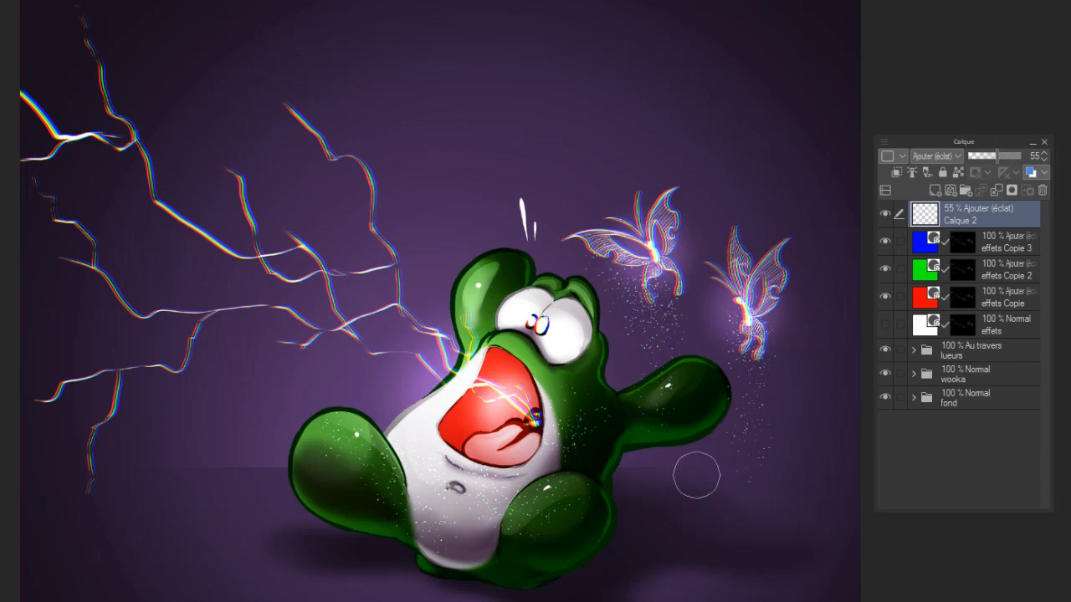
mouse_move(298, 565)
left_mouse_down()
mouse_move(551, 592)
mouse_move(717, 576)
left_mouse_up()
On another new layer, spray larger particles around the lightning, in the open mouth, on the arm and below the butterflies
left_click_drag(637, 560, 628, 537)
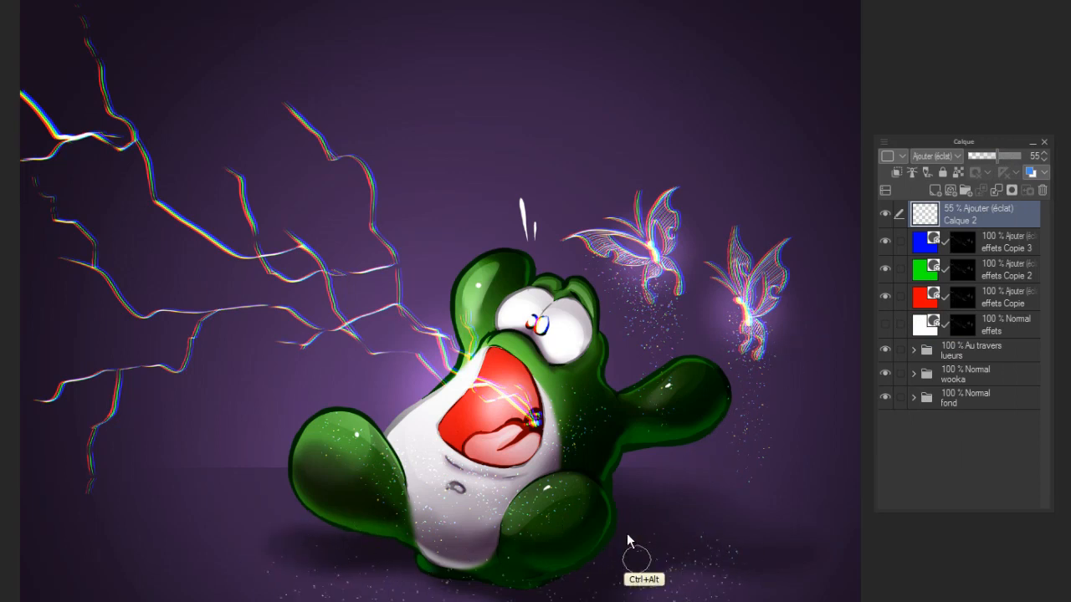
left_click(935, 190)
mouse_move(368, 334)
left_mouse_down()
mouse_move(322, 294)
mouse_move(299, 243)
left_mouse_up()
left_click_drag(502, 385, 531, 418)
left_click_drag(633, 377, 626, 377)
left_click_drag(636, 280, 648, 297)
left_click_drag(747, 358, 757, 368)
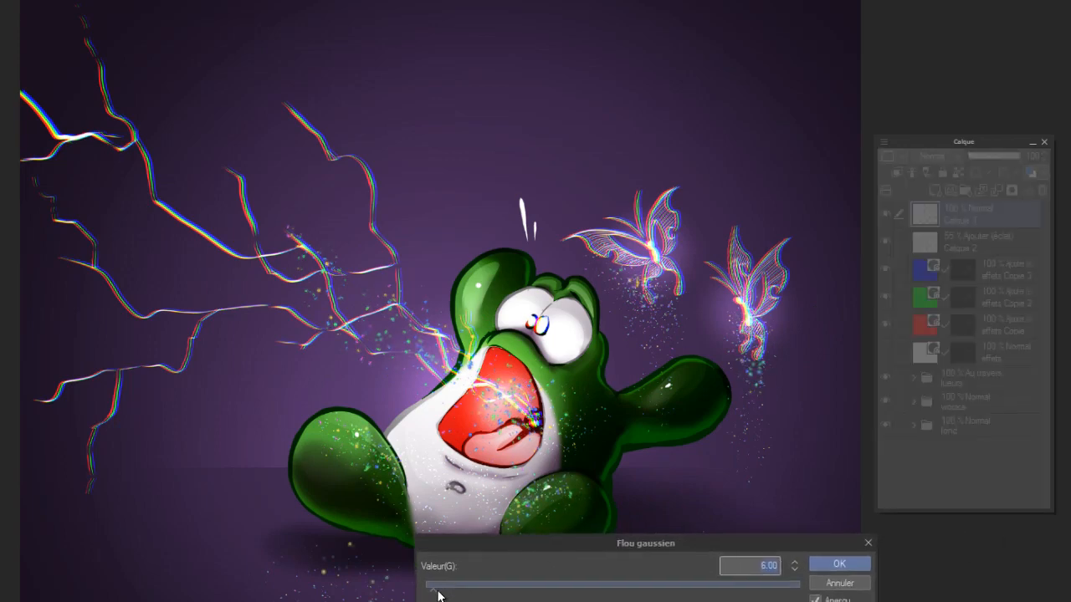
Apply a Gaussian blur of 6.00 to the larger particles and set their layer to Ajouter (éclat) at 58 % opacity
key("Return")
left_click(935, 156)
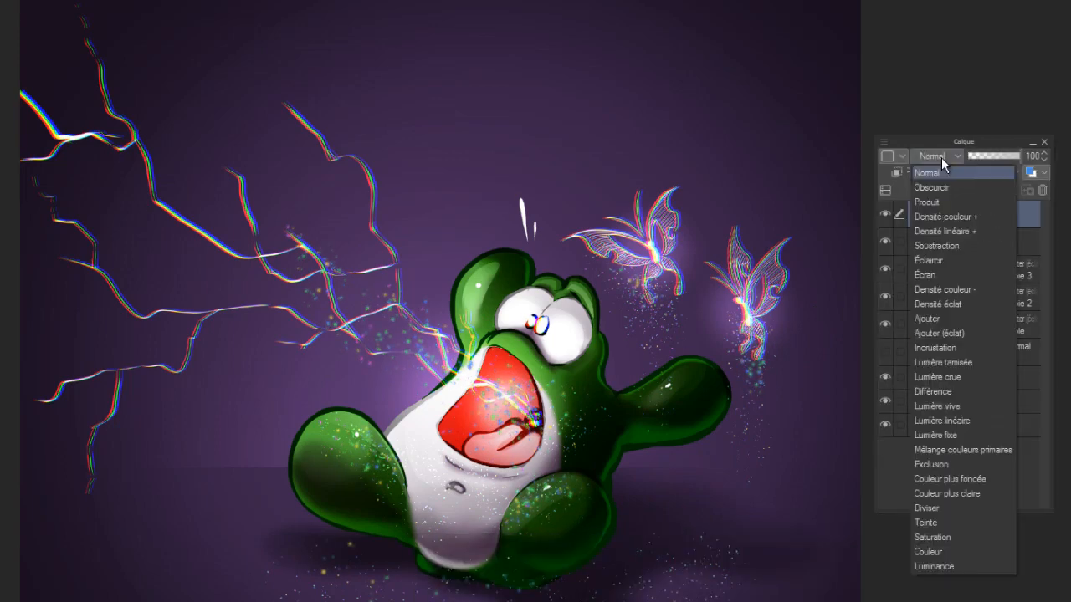
left_click(962, 335)
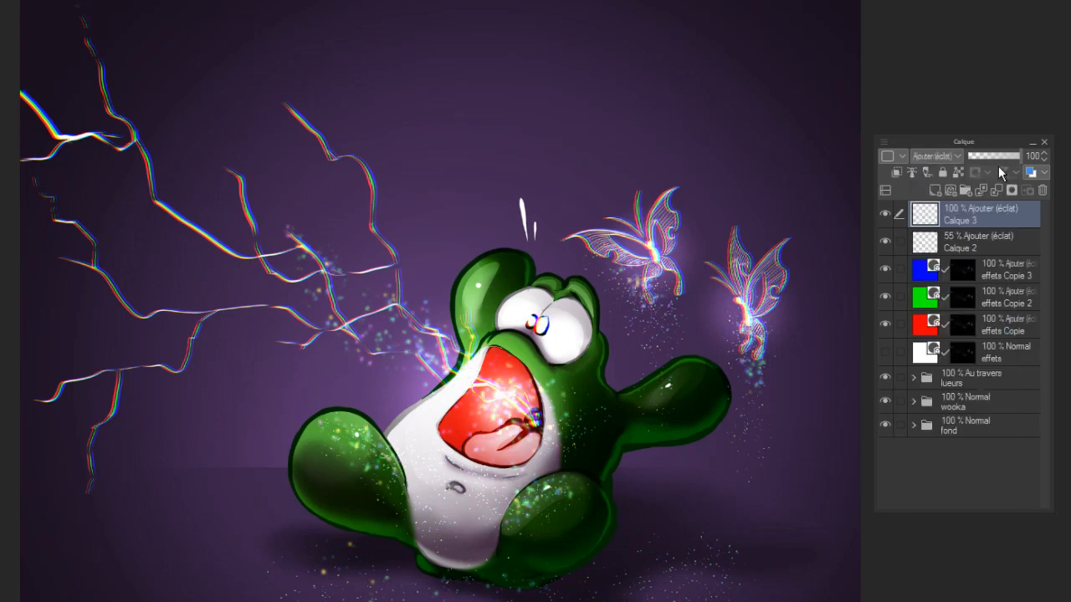
left_click(995, 159)
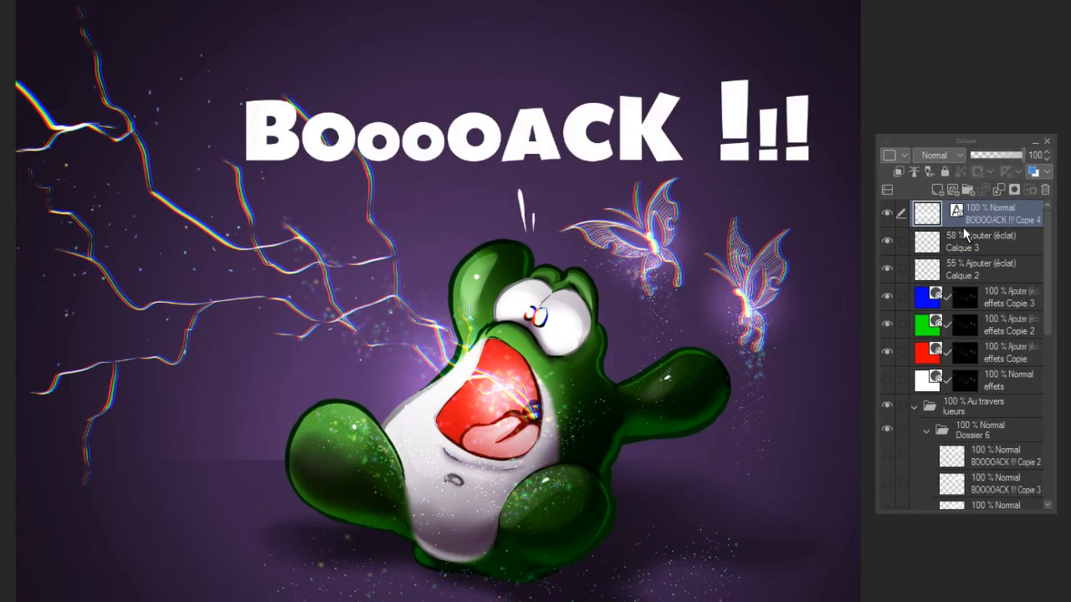
Duplicate the BOOOOACK !!! text layer, hide the original and rasterize the copy
left_click_drag(959, 211, 937, 191)
left_click(888, 242)
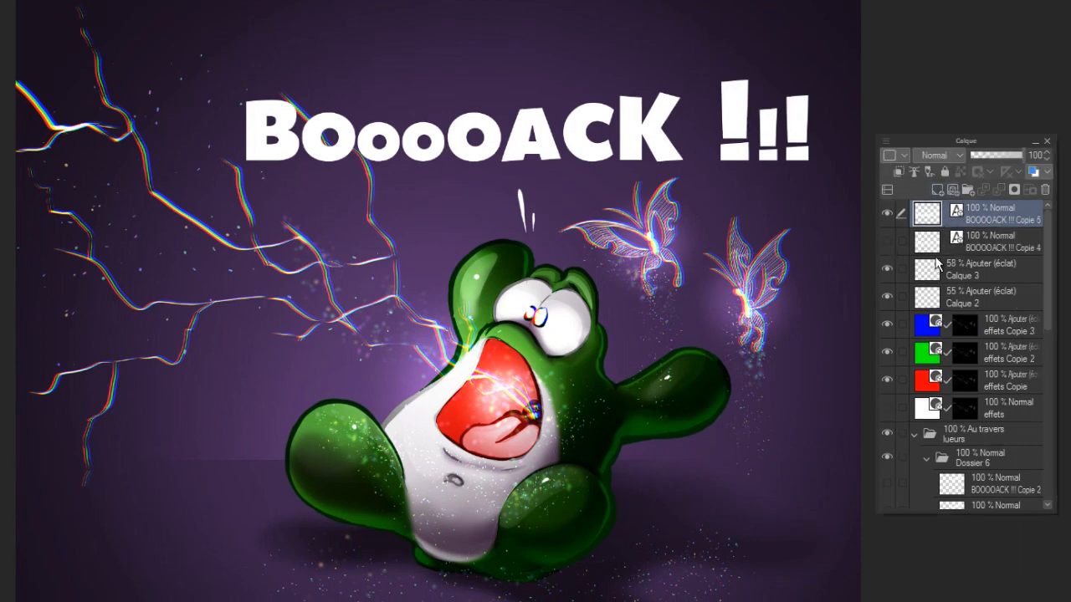
right_click(967, 217)
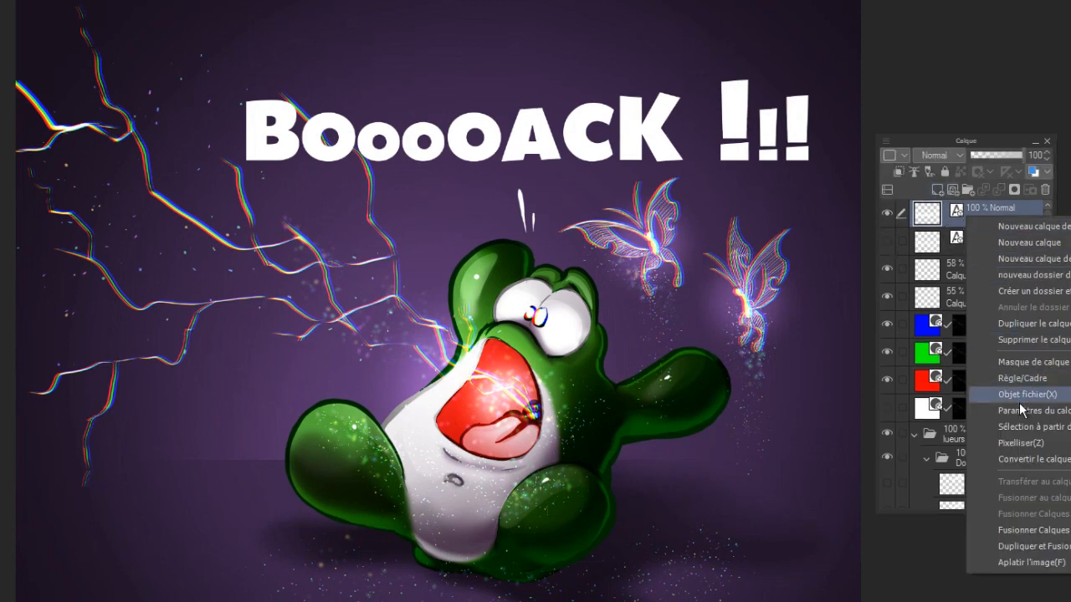
left_click(1023, 446)
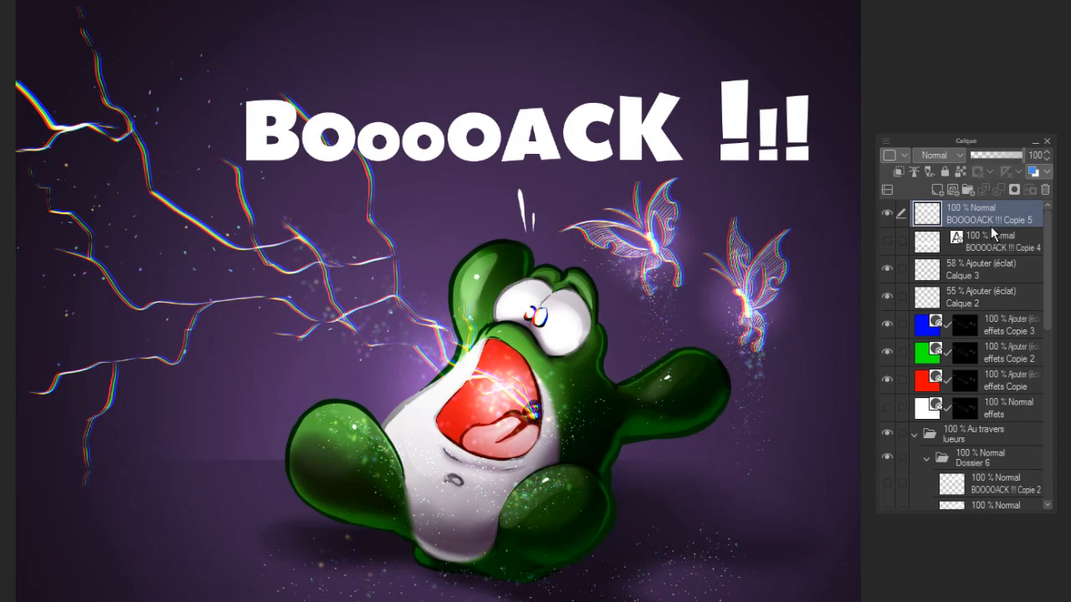
Distort the rasterized text into a rising perspective, with small first letters growing to tall exclamation marks
key("ctrl+t")
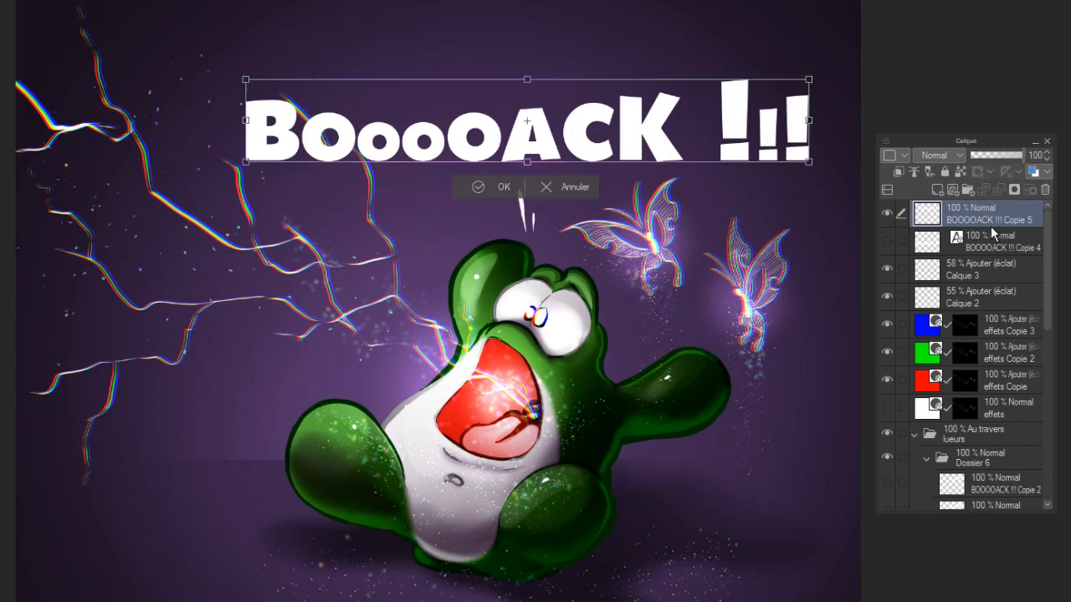
key("F2")
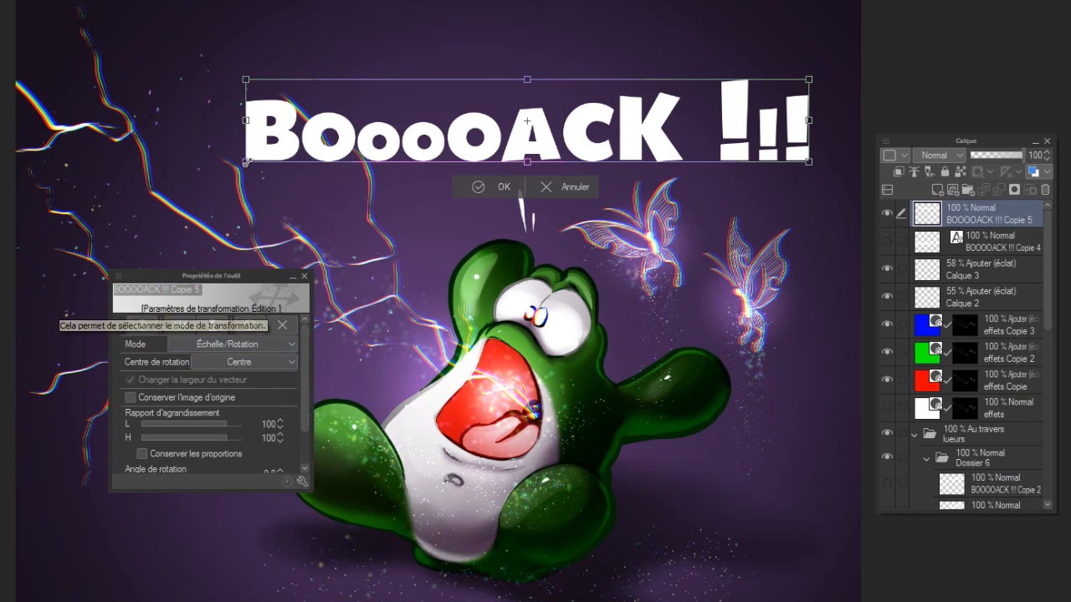
left_click_drag(246, 163, 323, 126)
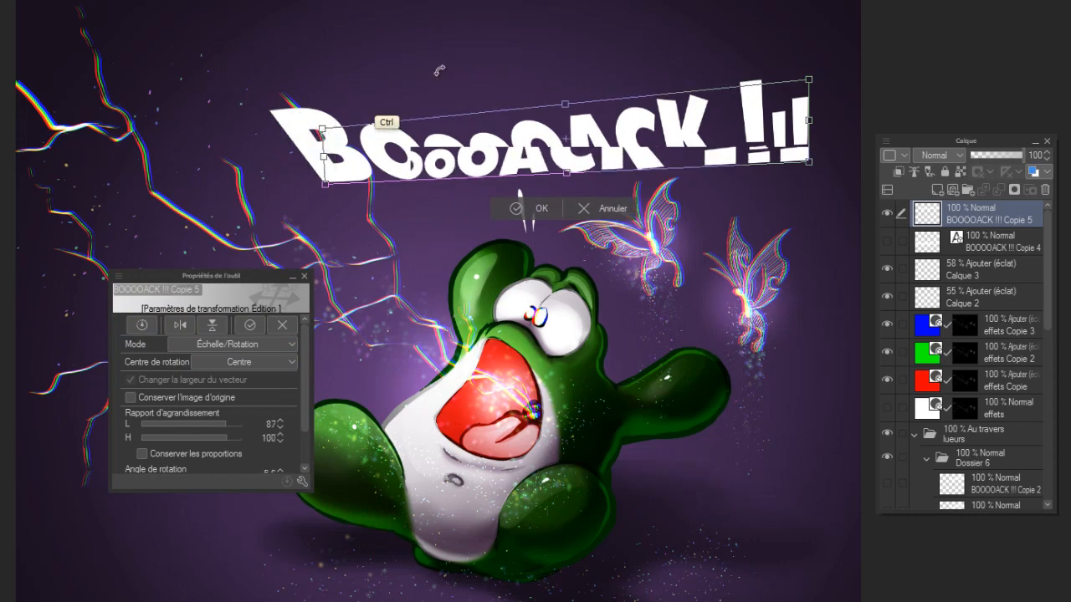
left_click_drag(809, 79, 809, 0)
left_click_drag(809, 162, 809, 201)
key("Escape")
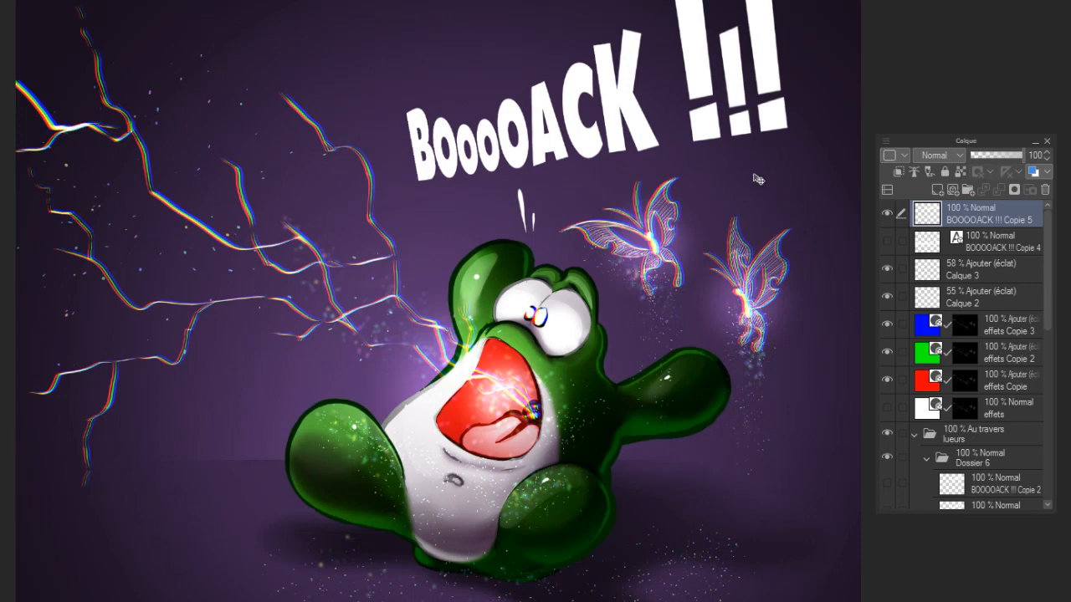
Rotate the distorted text by 45 degrees
key("ctrl+t")
key("Tab")
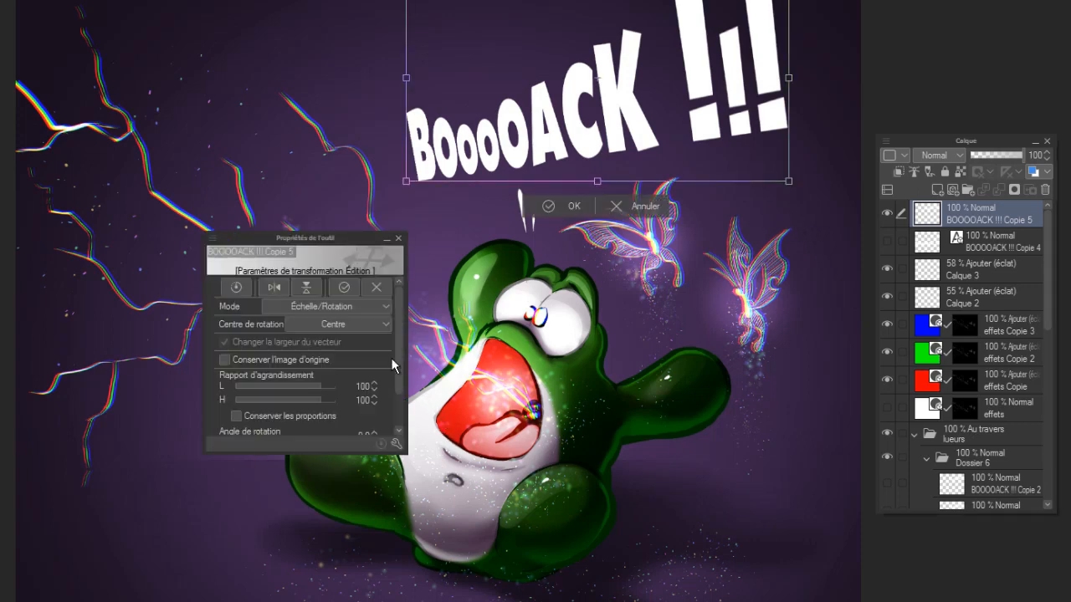
scroll(401, 385, "down", 2)
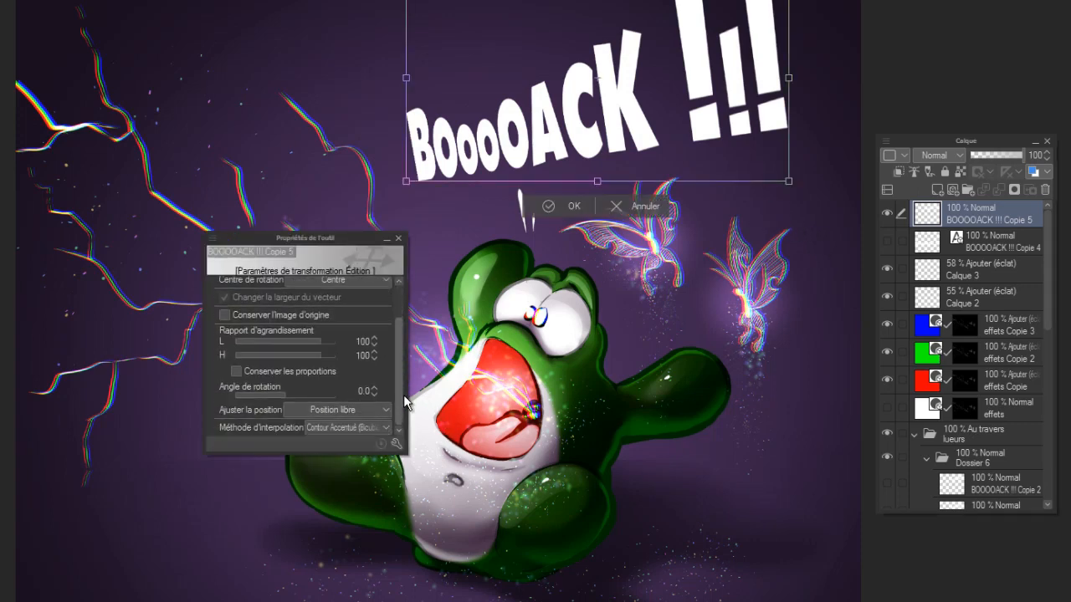
left_click(365, 398)
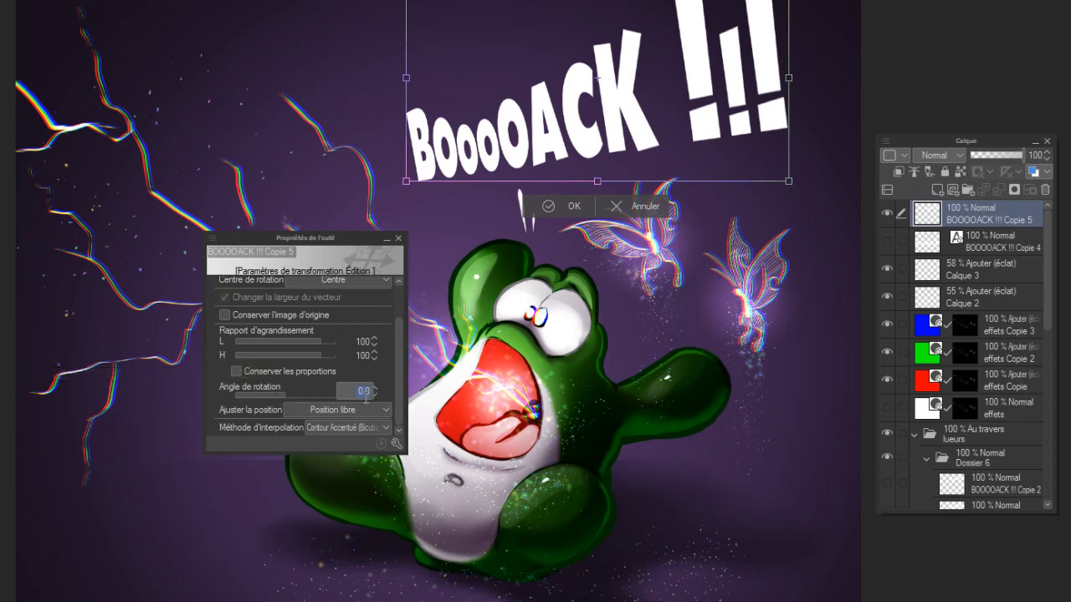
key("Return")
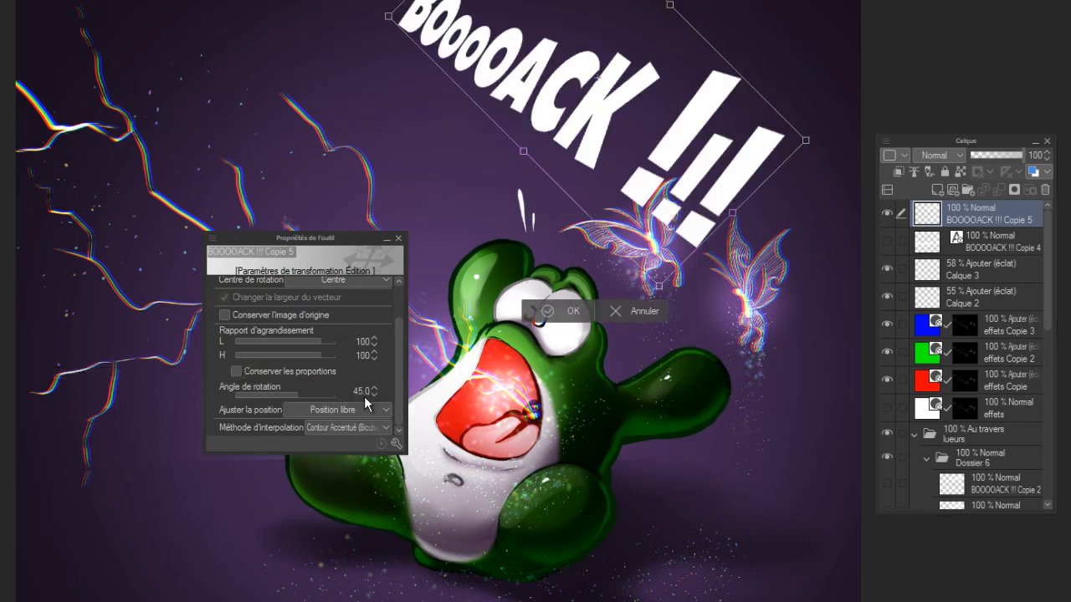
key("Return")
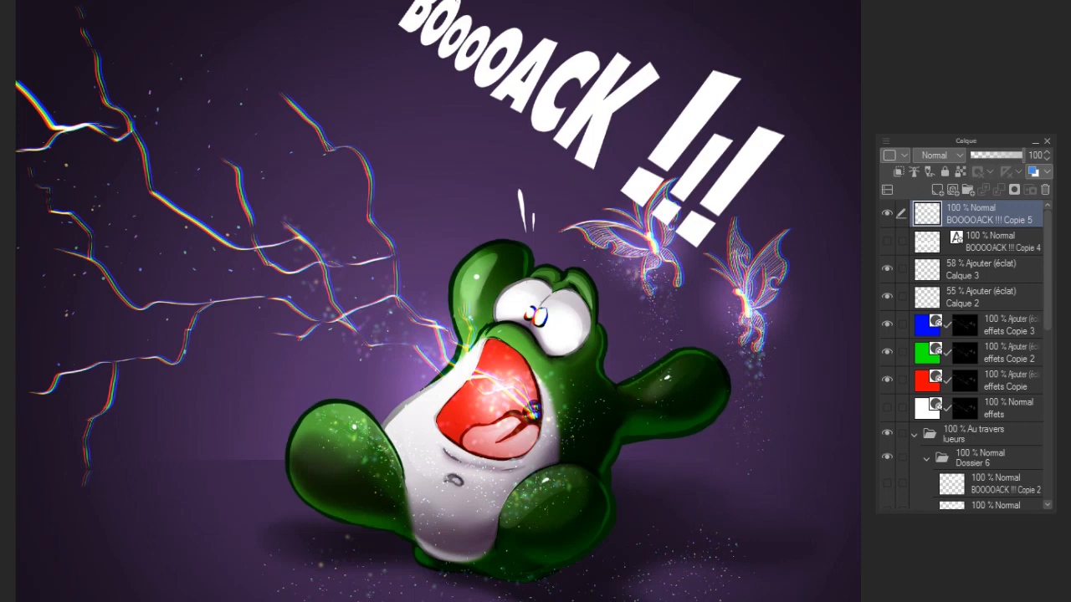
Select several thin horizontal strips across the rotated text, shift them slightly to the left to slice the letters, and clear the selection
left_click_drag(751, 4, 759, 7)
left_click_drag(396, 59, 783, 63)
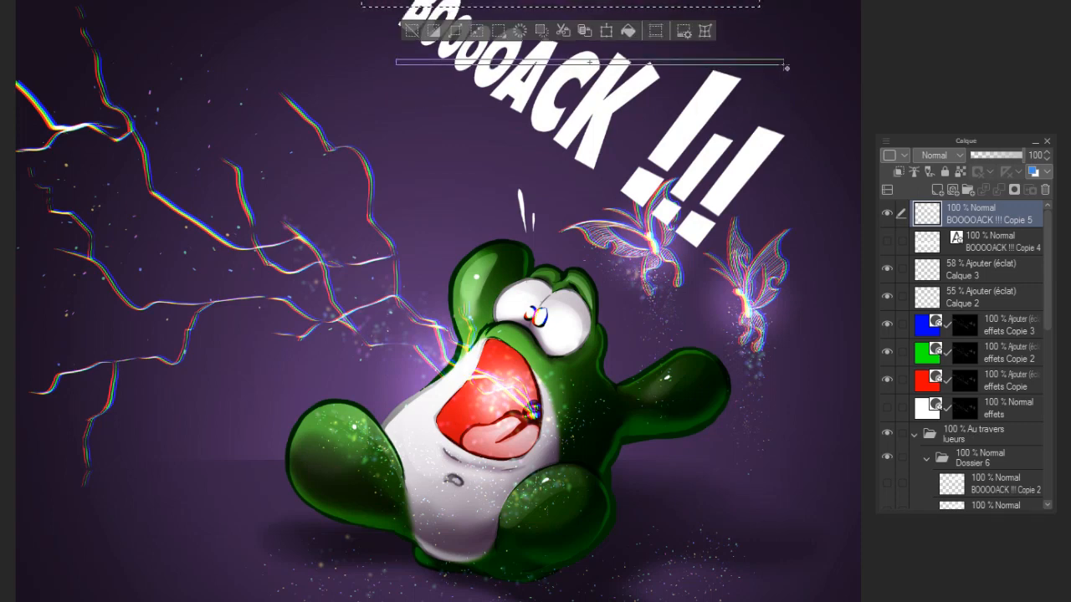
left_click_drag(486, 122, 815, 131)
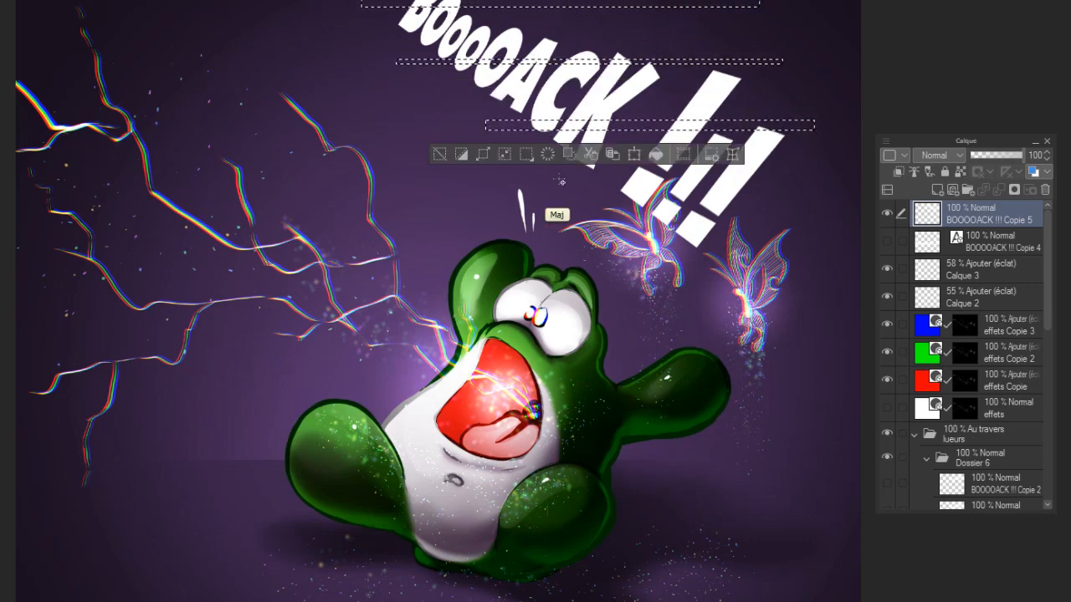
left_click_drag(558, 177, 814, 182)
left_click_drag(574, 211, 800, 218)
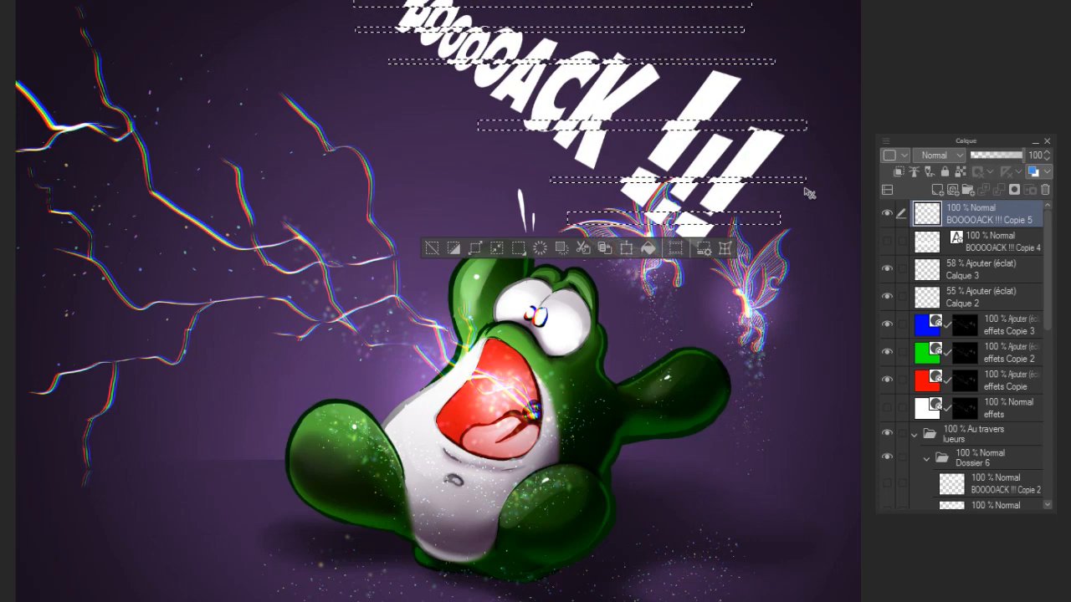
left_click(432, 248)
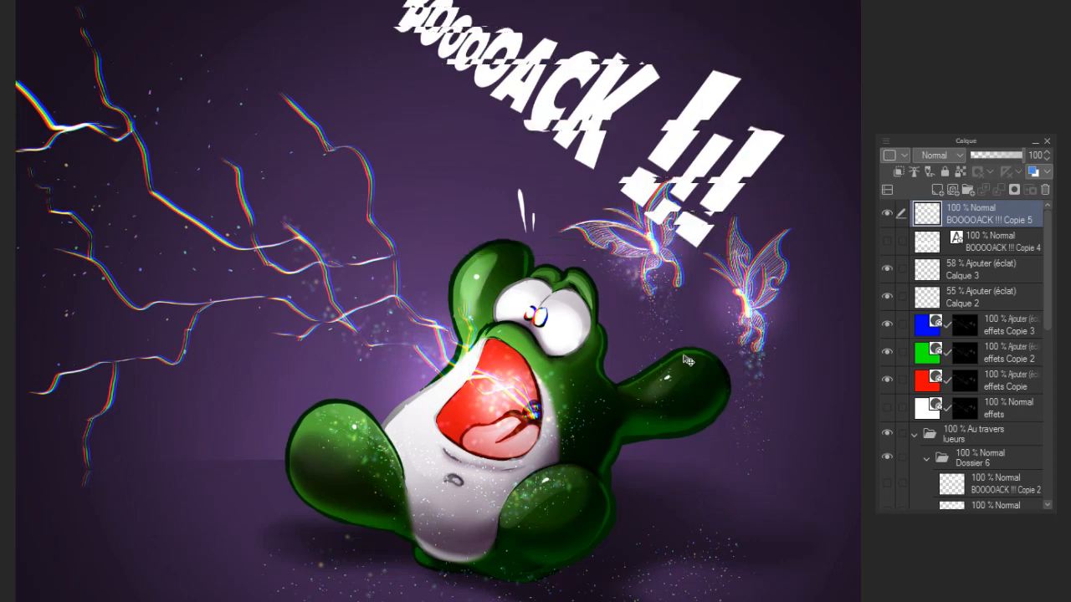
Rotate the sliced text counterclockwise back to its rising slant
key("ctrl+t")
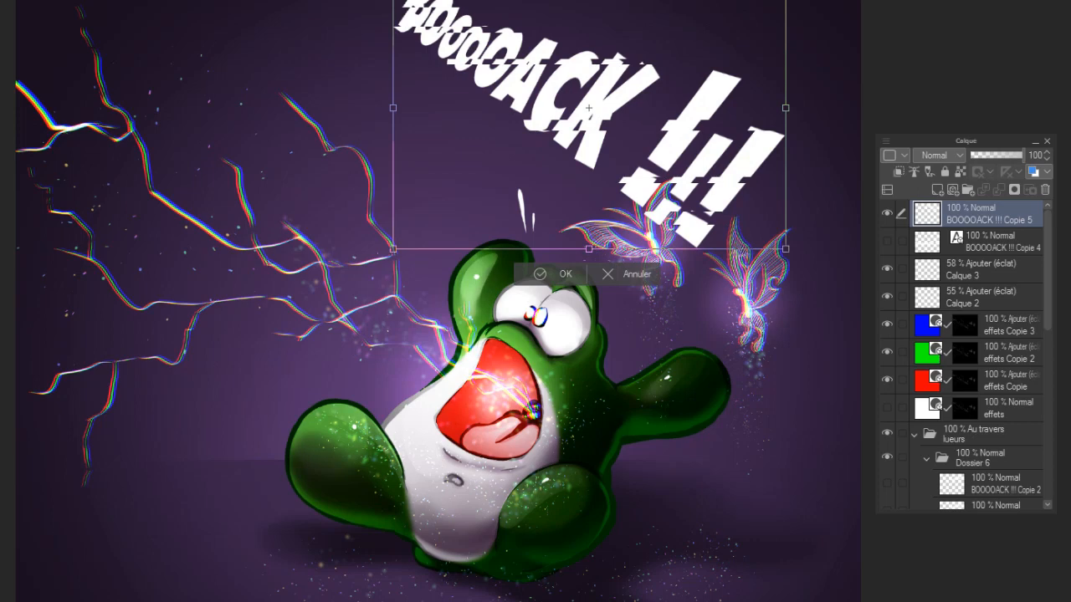
left_click_drag(694, 338, 828, 199)
key("Return")
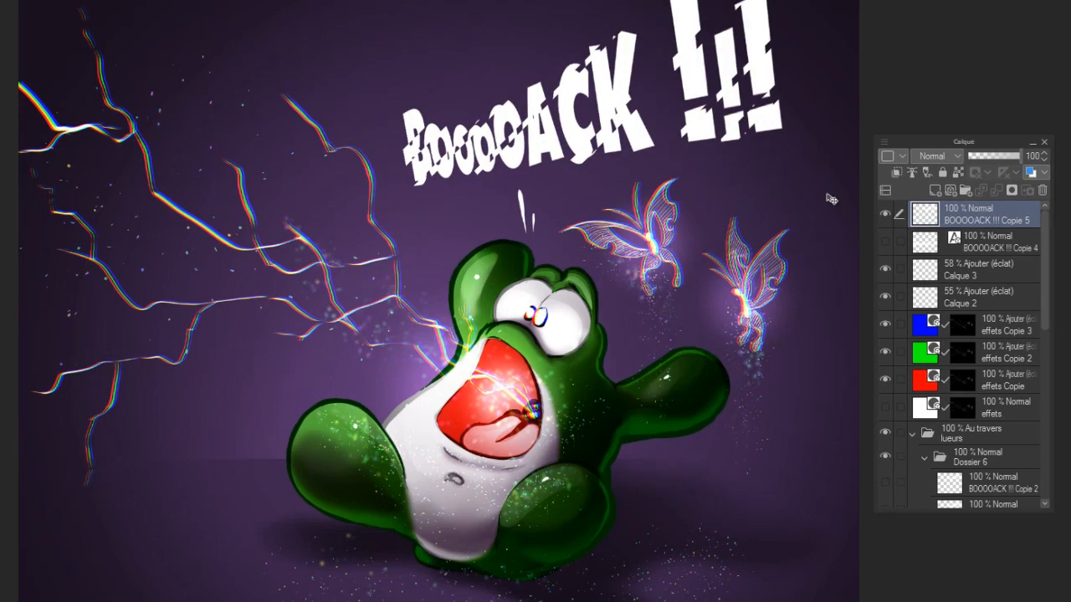
Select the sliced text's outline and create a fill layer from it in pure red, RGB 255, 0, 0
left_click(925, 217, "ctrl")
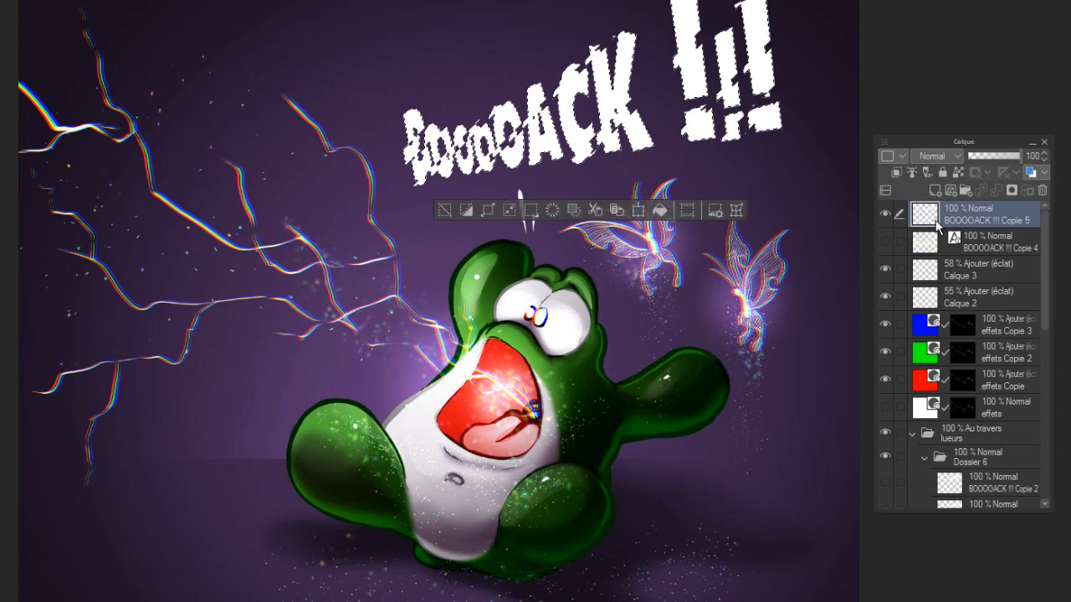
left_click(884, 142)
mouse_move(901, 178)
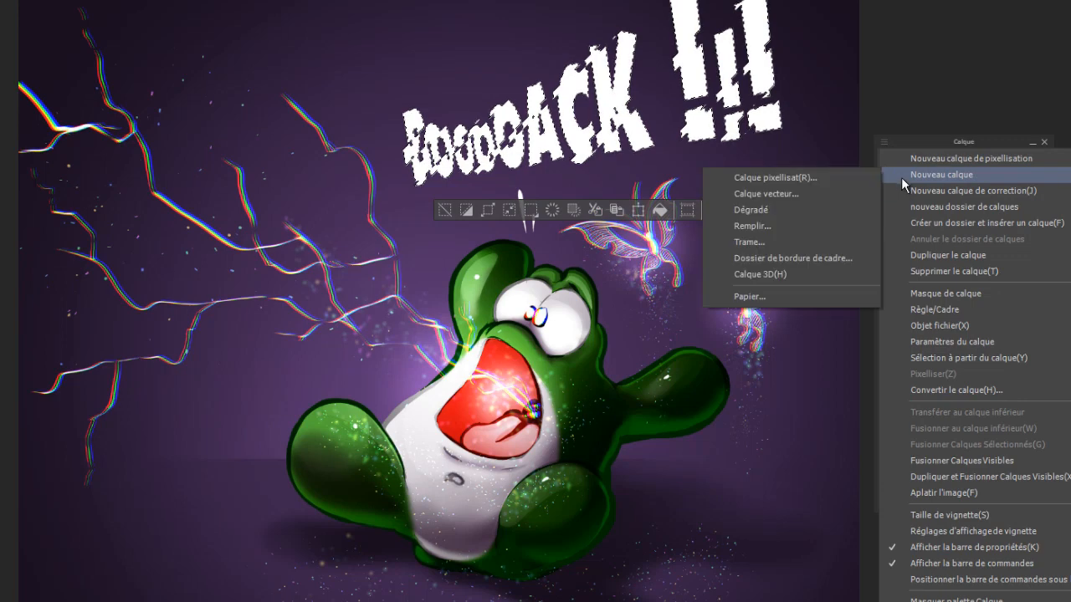
left_click(796, 232)
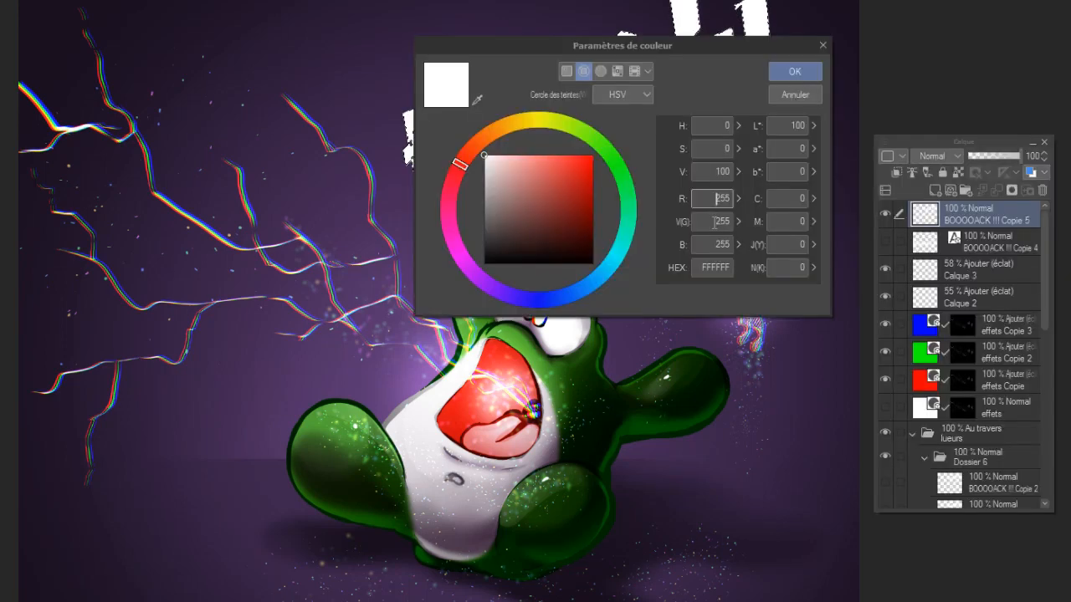
double_click(714, 222)
type("0")
double_click(717, 242)
type("0")
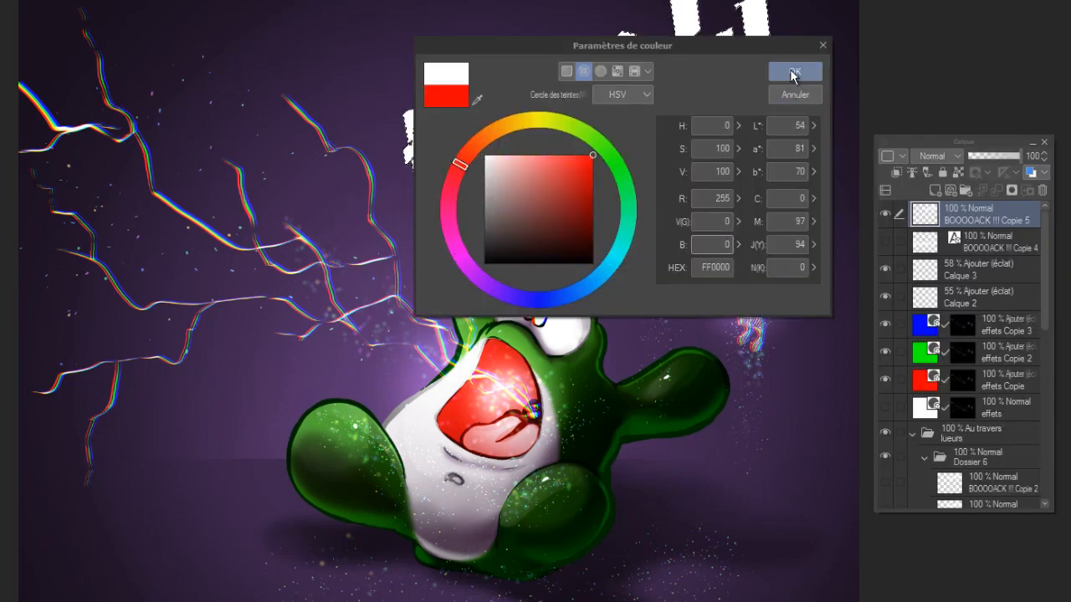
left_click(793, 71)
Duplicate the red fill layer and recolour the copy pure green, RGB 0, 255, 0
left_click_drag(1000, 219, 935, 191)
double_click(925, 214)
double_click(717, 198)
type("0")
double_click(721, 222)
type("255")
left_click(793, 73)
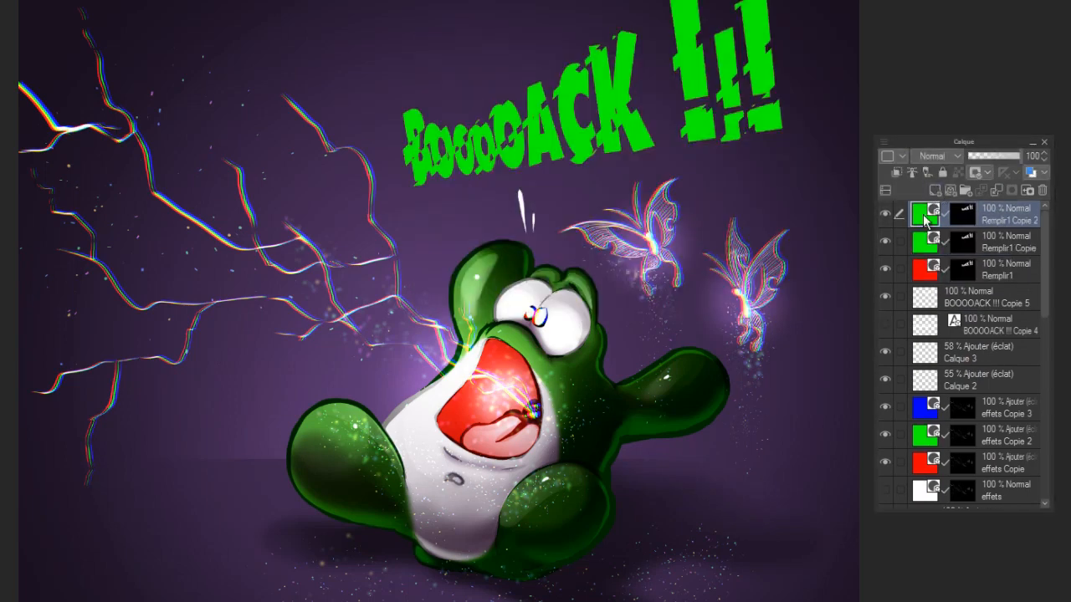
Recolour the topmost green fill layer copy, Remplir1 Copie 2, pure blue
double_click(922, 214)
left_click(538, 299)
left_click(790, 72)
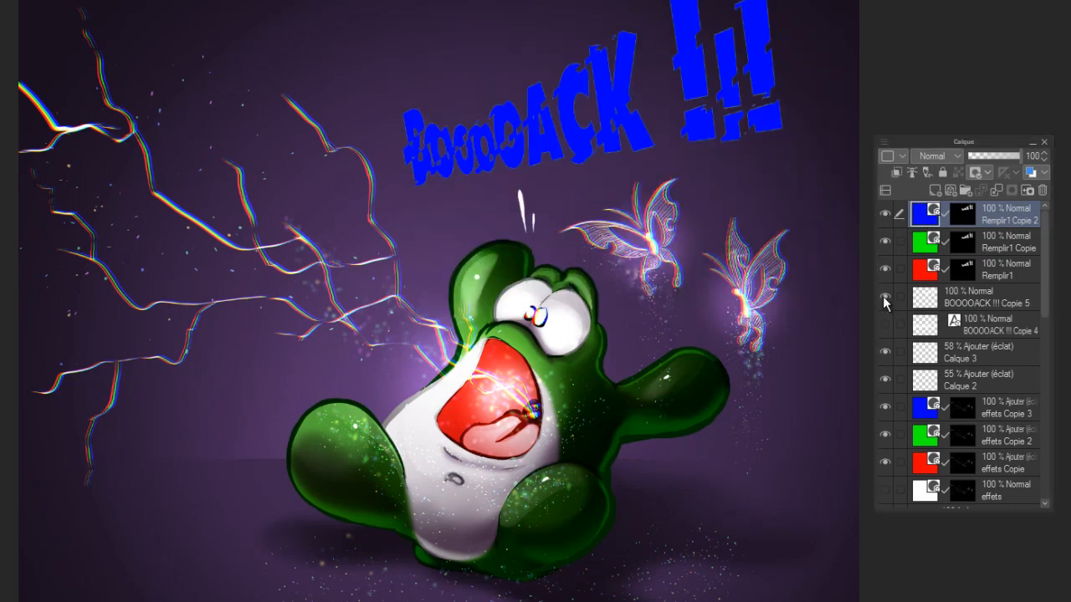
Hide the white BOOOOACK !!! Copie 5 layer and set the red, green and blue text fills to Ajouter (éclat) blending
left_click(884, 297)
left_click(1010, 273, "shift")
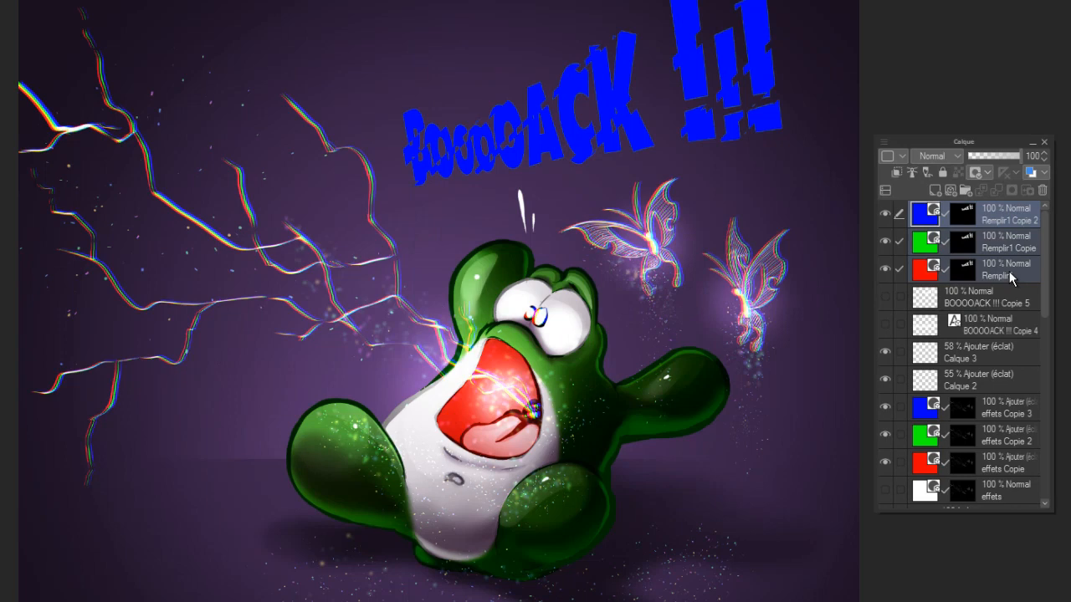
left_click(930, 157)
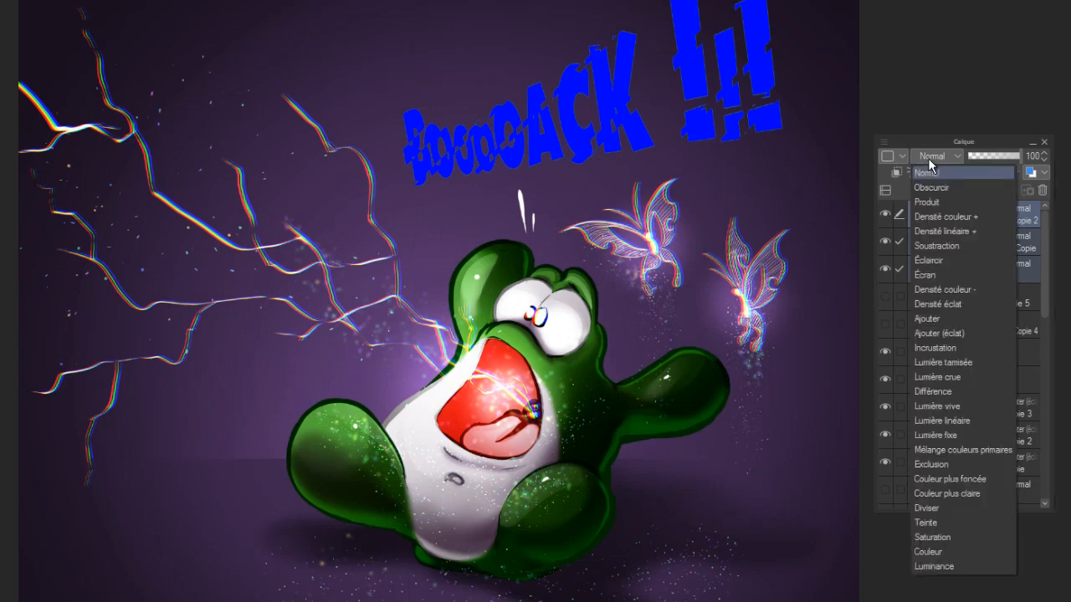
left_click(941, 334)
Offset the red, green and blue text fills slightly from one another to create coloured fringes around the letters
left_click(962, 270)
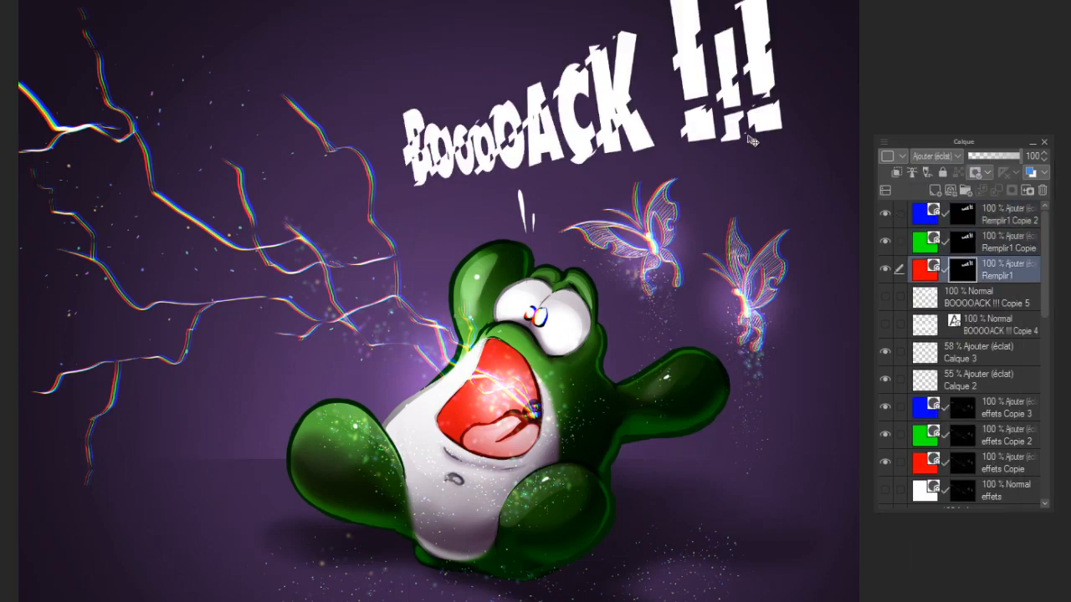
mouse_move(748, 136)
left_mouse_down()
mouse_move(739, 143)
mouse_move(741, 122)
left_mouse_up()
left_click(1001, 242)
left_click(1001, 215)
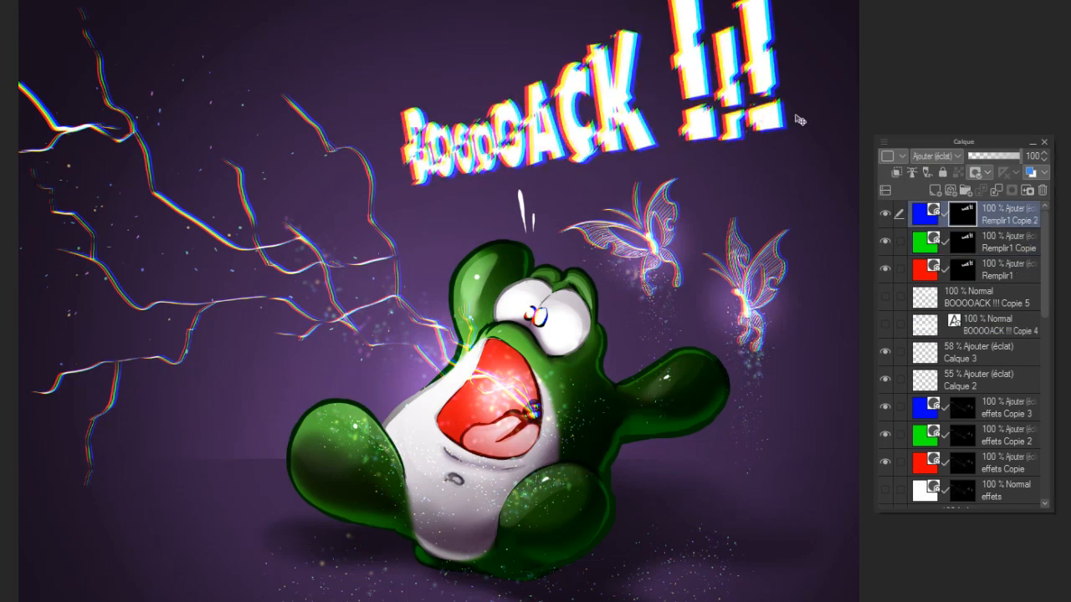
Show the white BOOOOACK !!! Copie 5 layer again and lower the three coloured text fills to 51% opacity
left_click(886, 297)
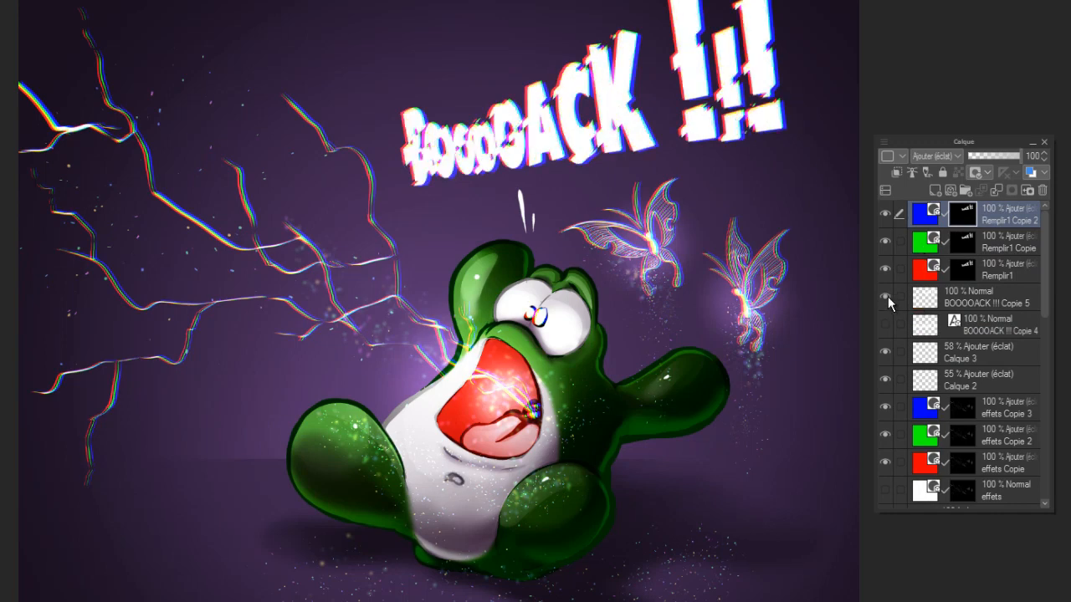
left_click(1008, 272, "shift")
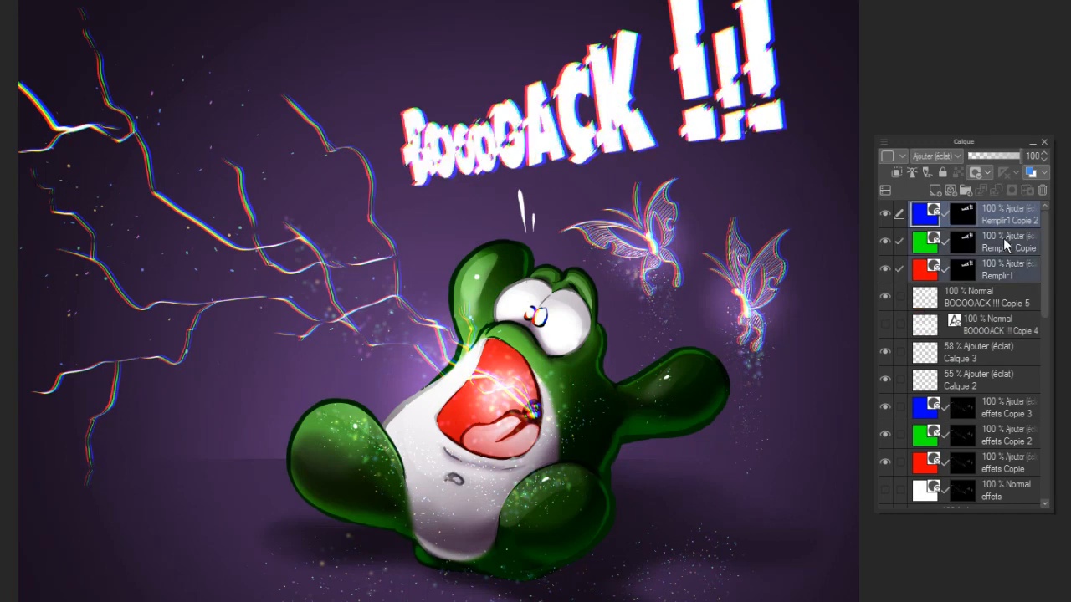
left_click(998, 156)
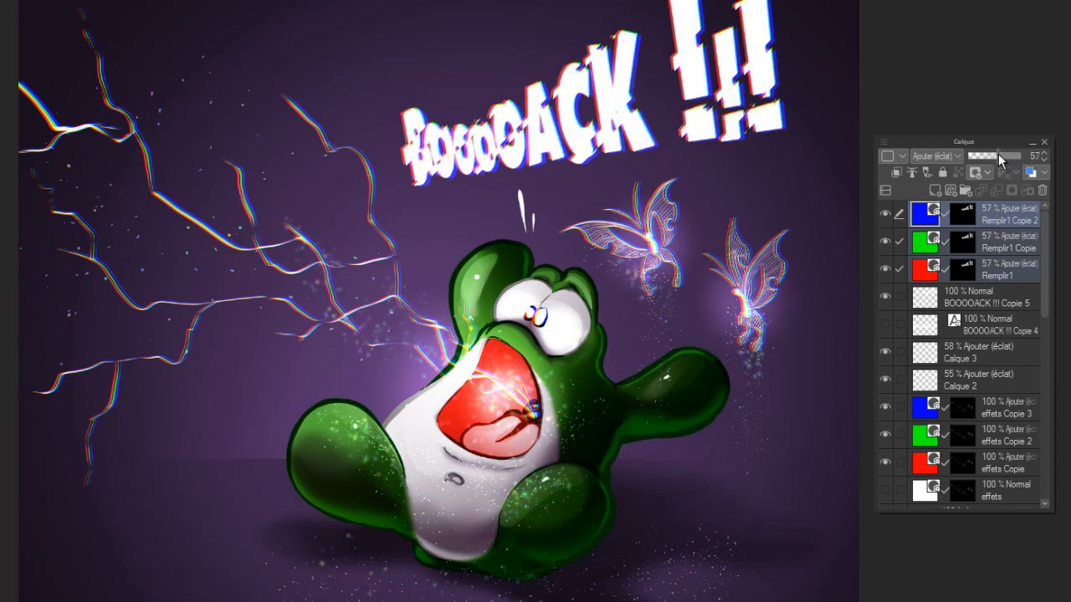
left_click_drag(996, 155, 996, 160)
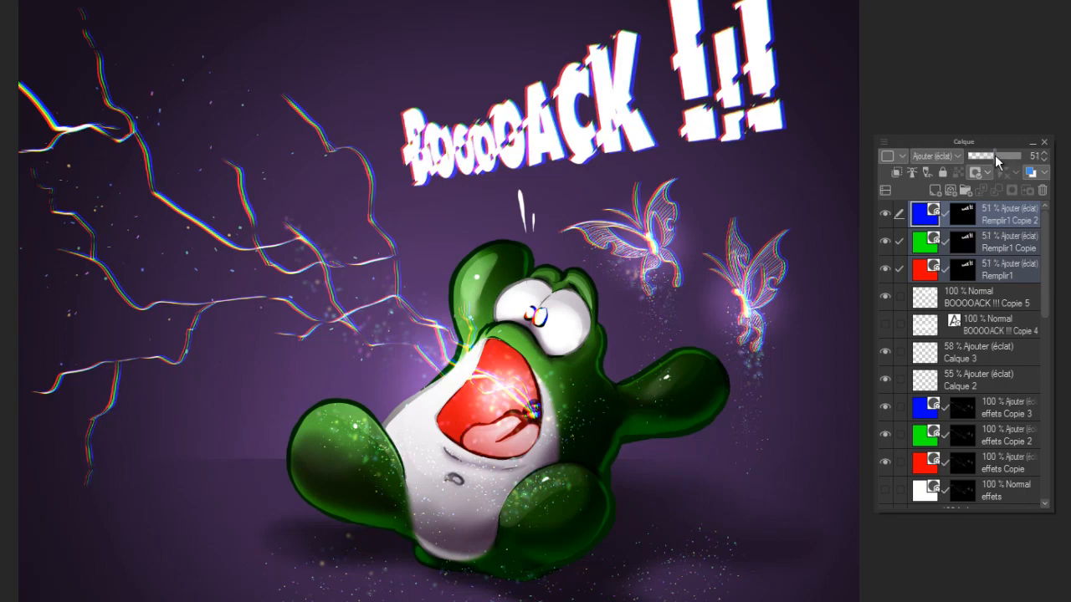